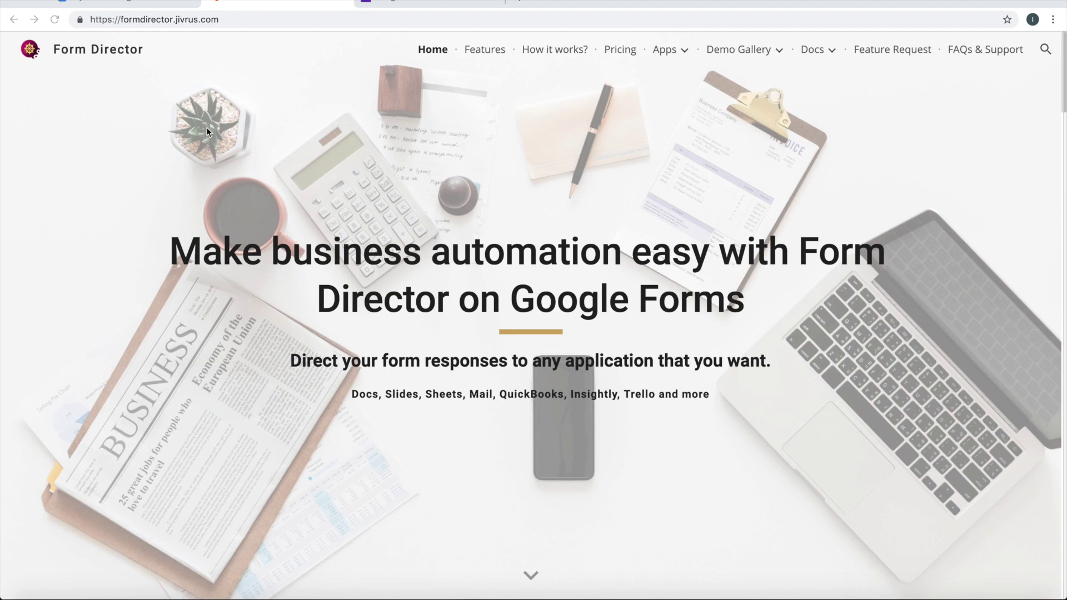
Switch from Form Director to the Google Forms start page with templates and recent forms
{"action": "left_click", "coordinate": [386, 0]}
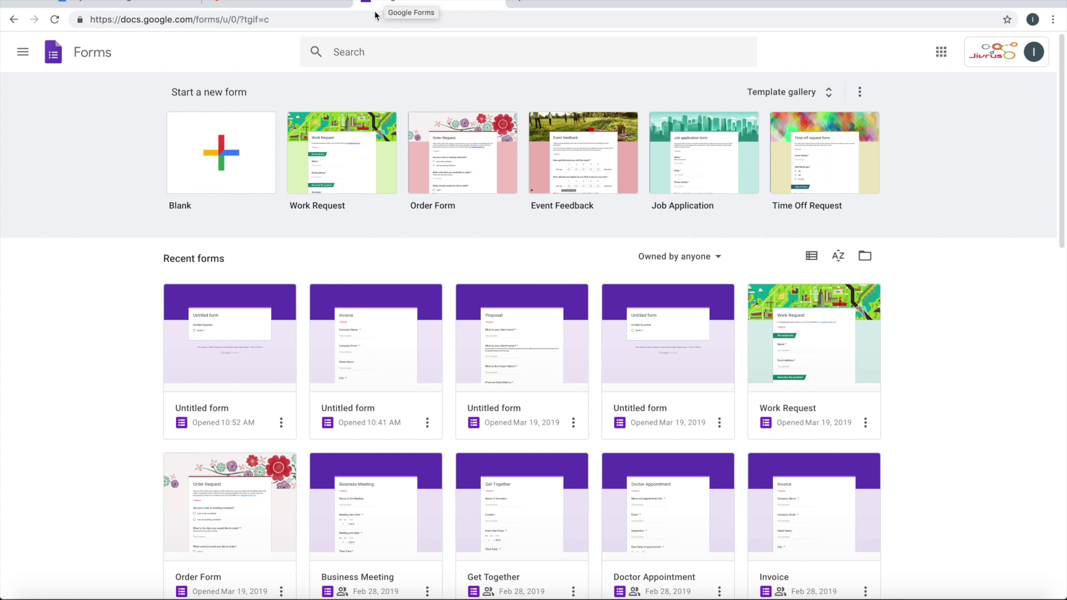
Create a new blank untitled form and bring up its installed add-ons list
{"action": "left_click", "coordinate": [223, 147]}
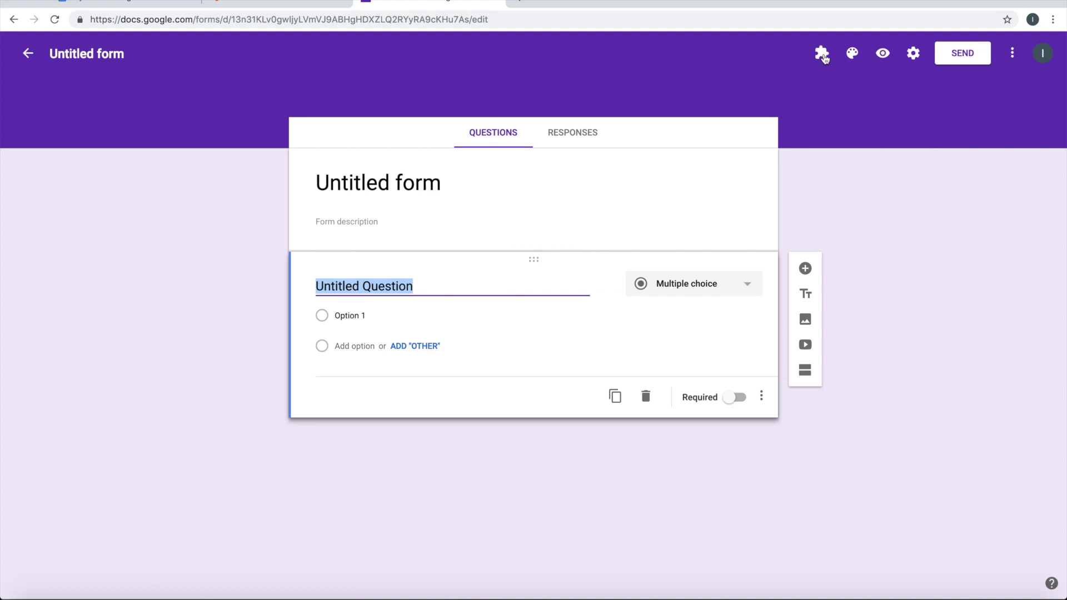
{"action": "left_click", "coordinate": [823, 55]}
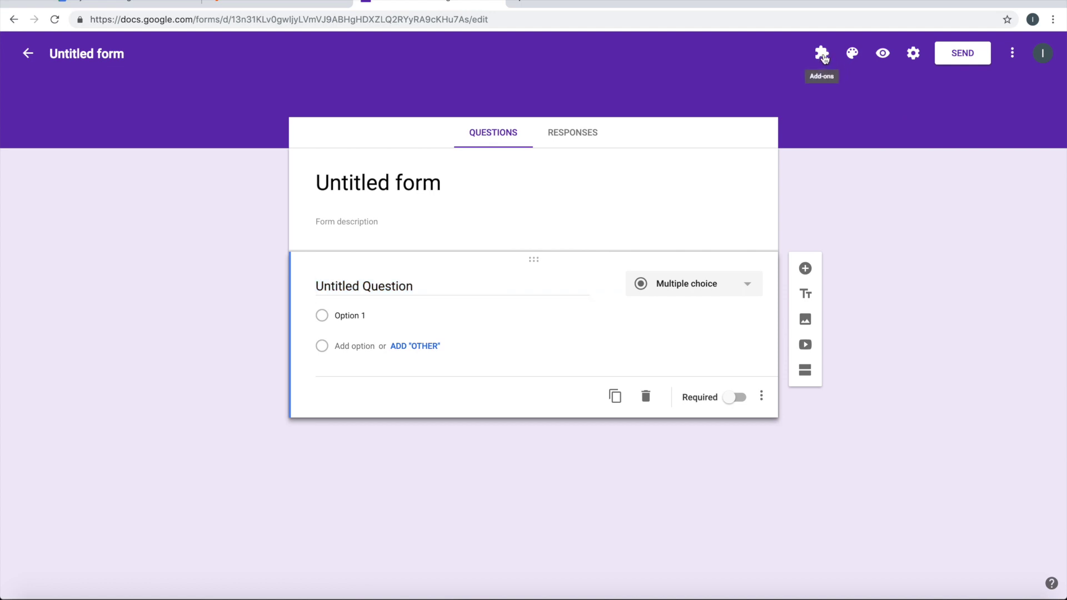
Launch Form Director Setup in demo mode with Google Document as the target app
{"action": "left_click", "coordinate": [834, 93]}
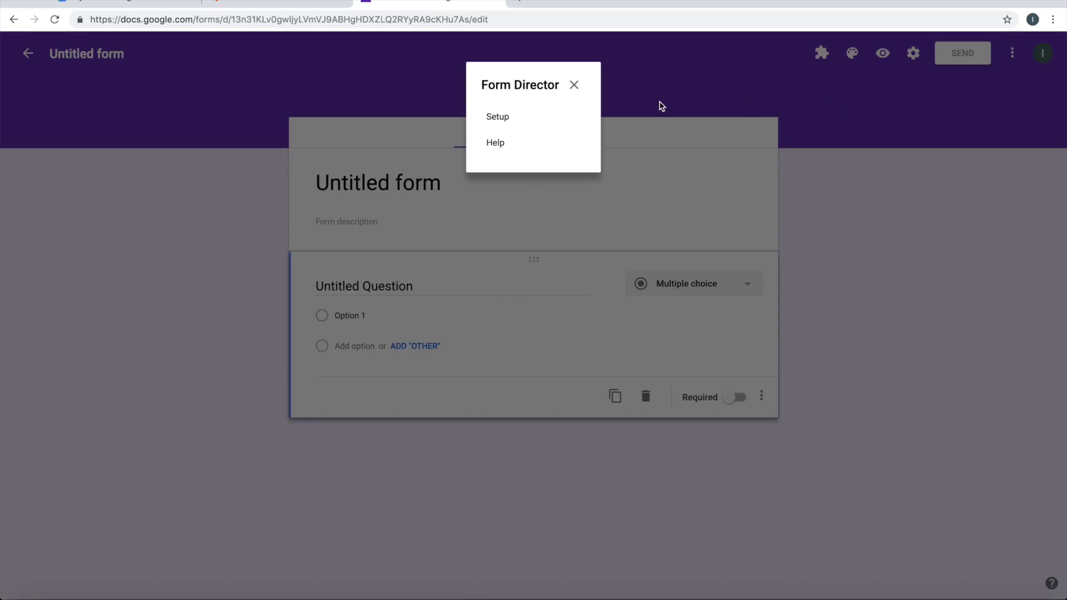
{"action": "left_click", "coordinate": [493, 116]}
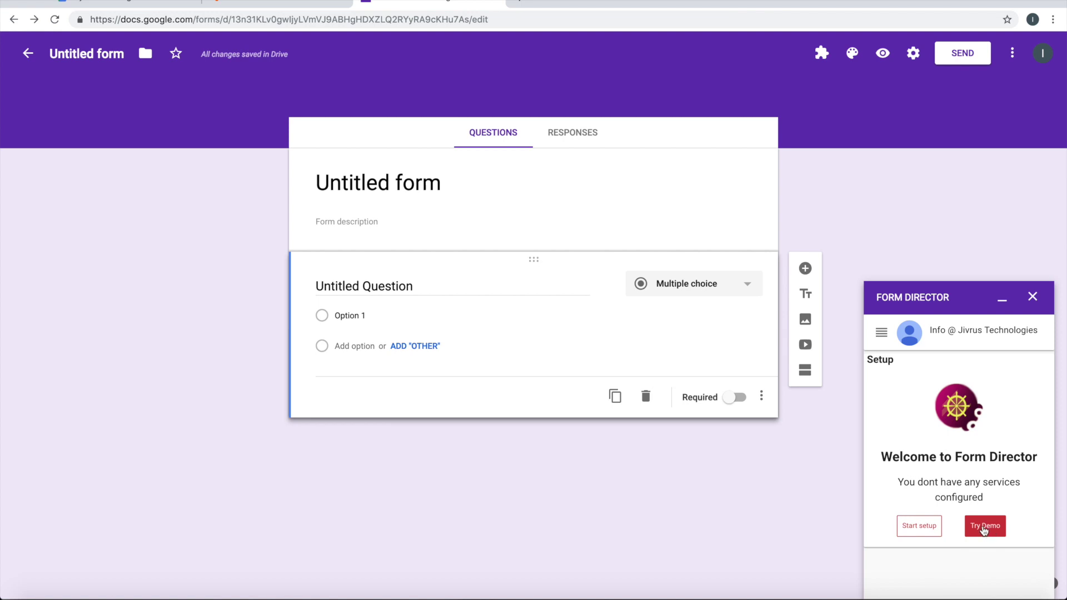
{"action": "left_click", "coordinate": [985, 529]}
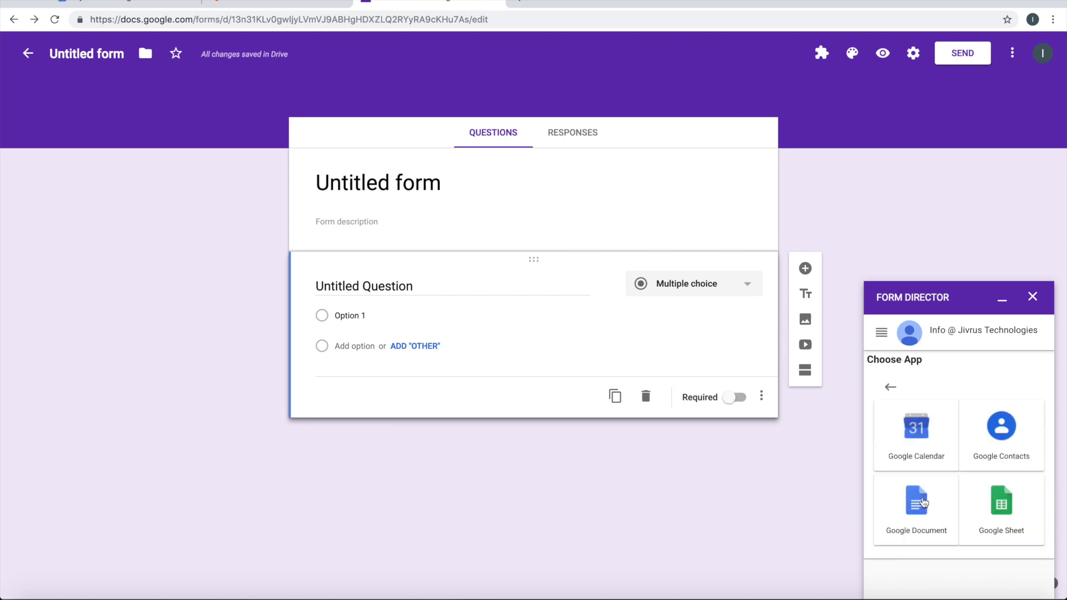
{"action": "left_click", "coordinate": [923, 503]}
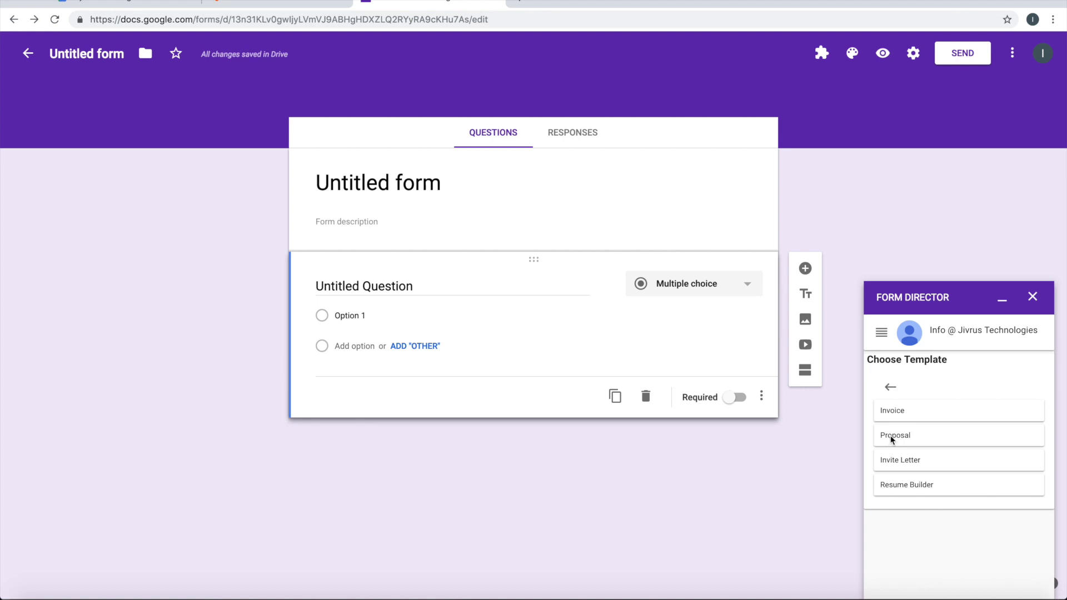
Apply the Proposal template, confirming replacement of the blank form, until setup succeeds
{"action": "left_click", "coordinate": [892, 438]}
{"action": "left_click", "coordinate": [995, 511]}
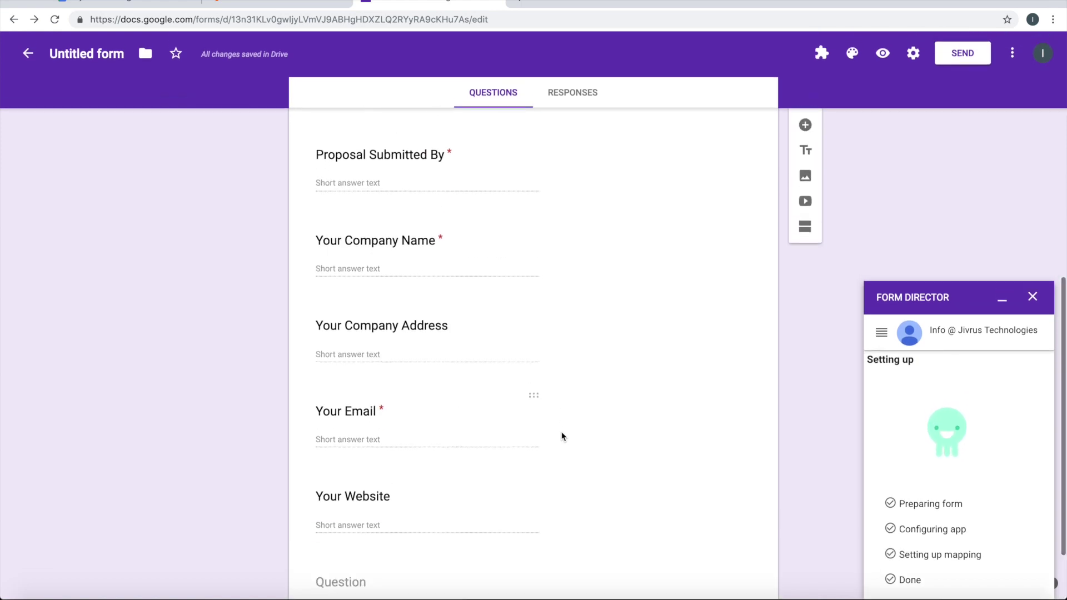
{"action": "left_click", "coordinate": [105, 53]}
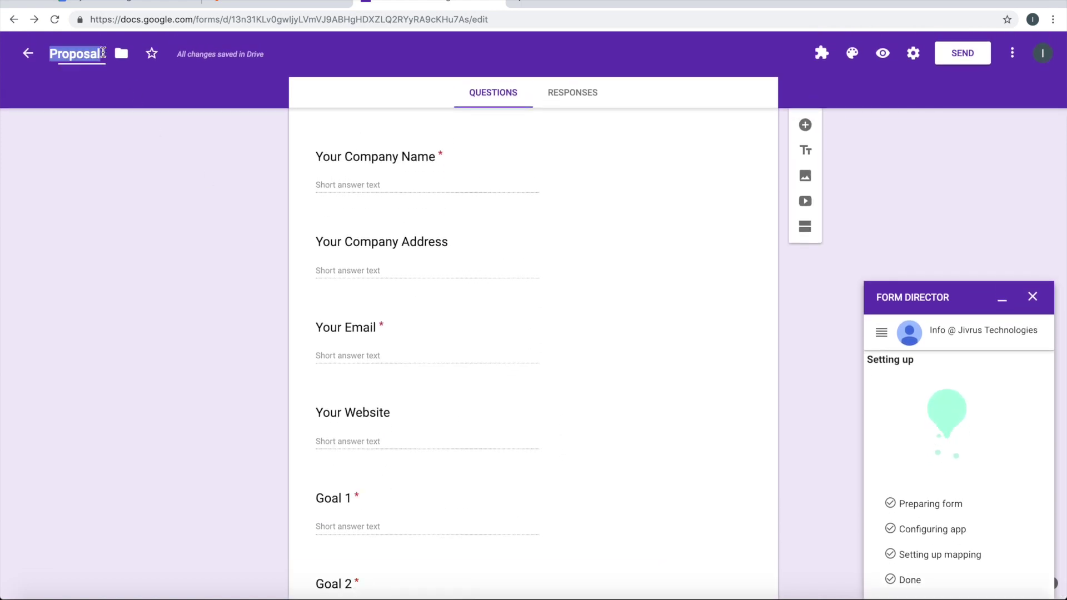
{"action": "left_click", "coordinate": [121, 140]}
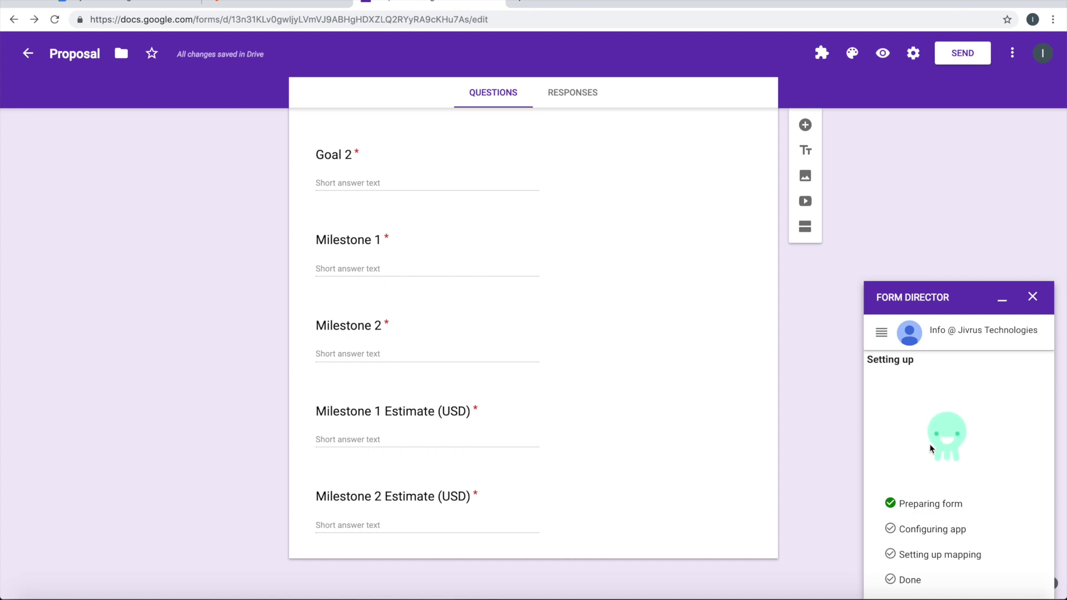
{"action": "scroll", "coordinate": [958, 459], "scroll_direction": "down", "scroll_amount": 1}
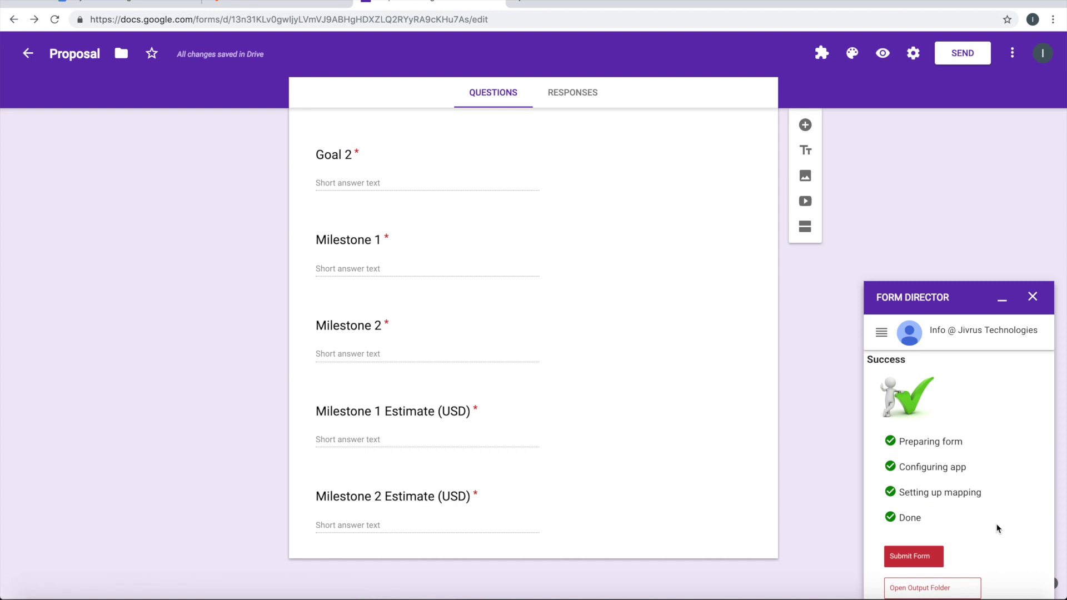
{"action": "scroll", "coordinate": [997, 528], "scroll_direction": "down", "scroll_amount": 1}
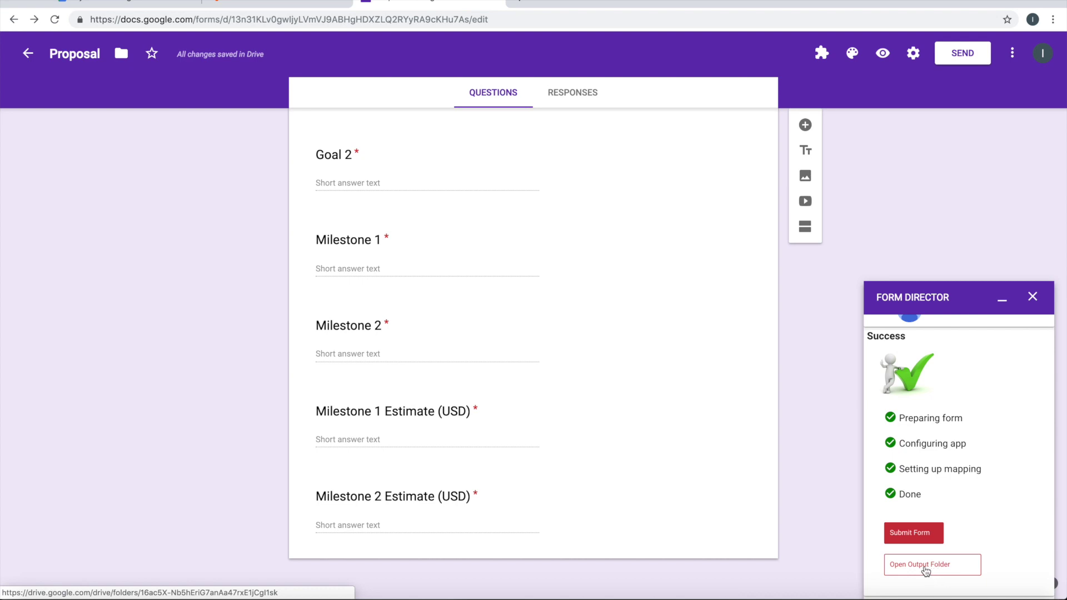
Inspect the Project proposal template's placeholders like ${Project Name} in Docs, then return to the form
{"action": "left_click", "coordinate": [925, 573]}
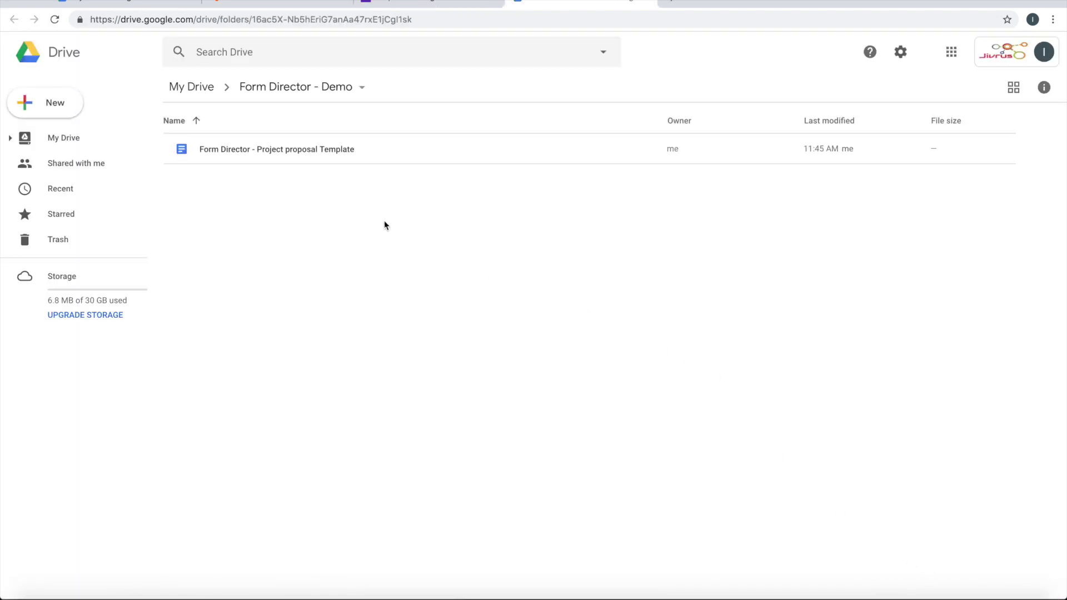
{"action": "double_click", "coordinate": [260, 154]}
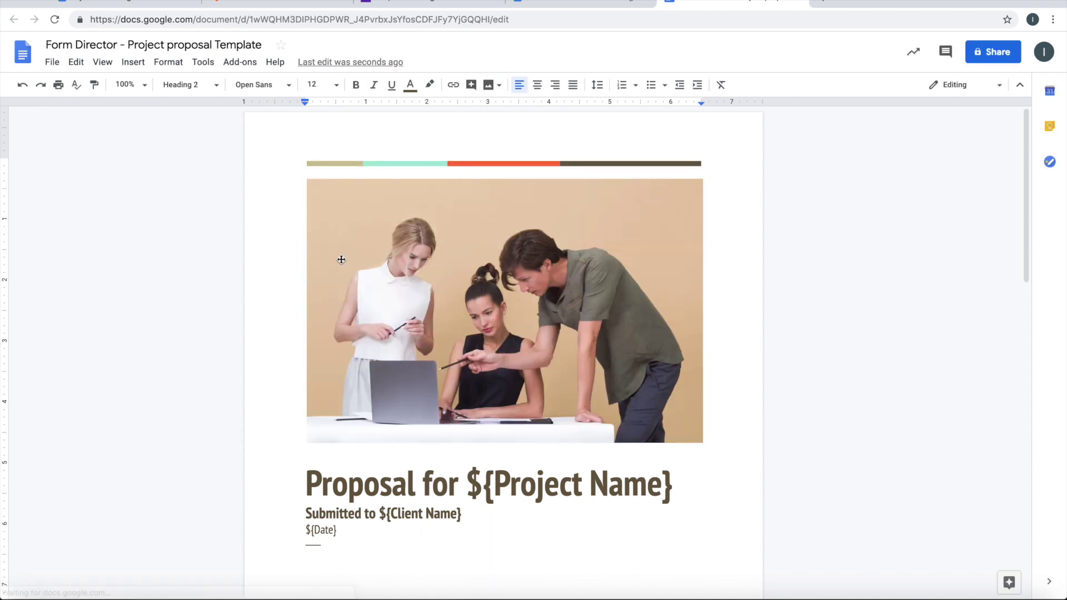
{"action": "scroll", "coordinate": [539, 338], "scroll_direction": "down", "scroll_amount": 3}
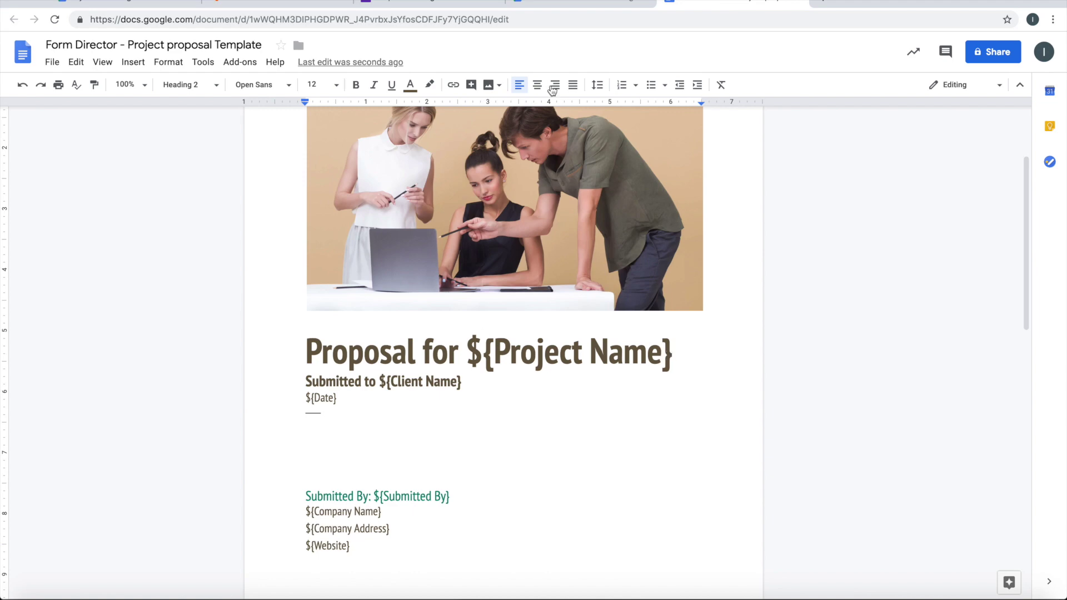
{"action": "left_click", "coordinate": [426, 4]}
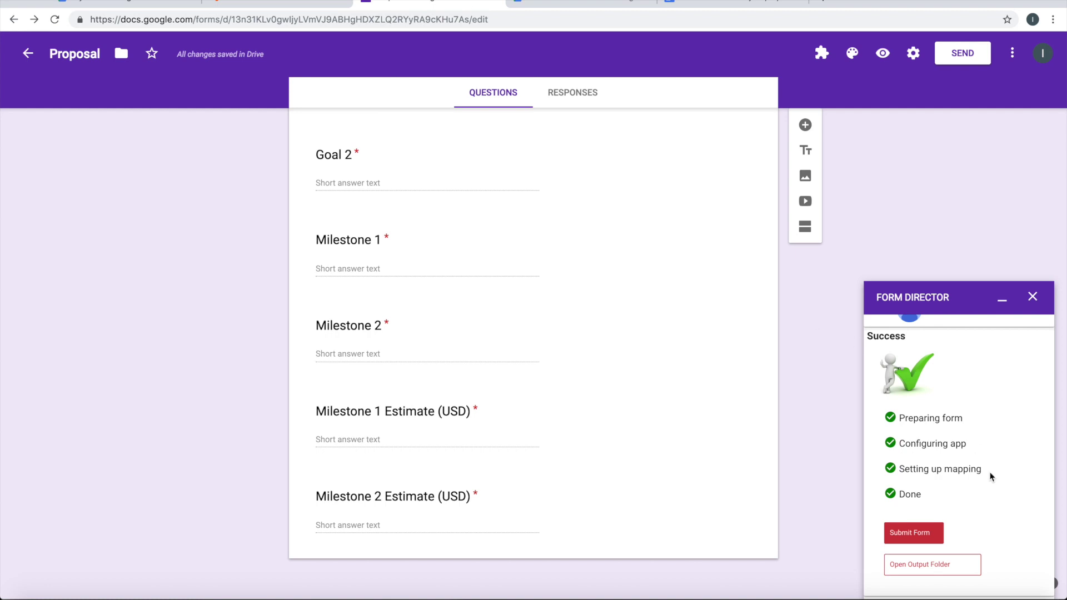
Open the live Proposal form from Form Director's Submit Form option
{"action": "left_click", "coordinate": [913, 533]}
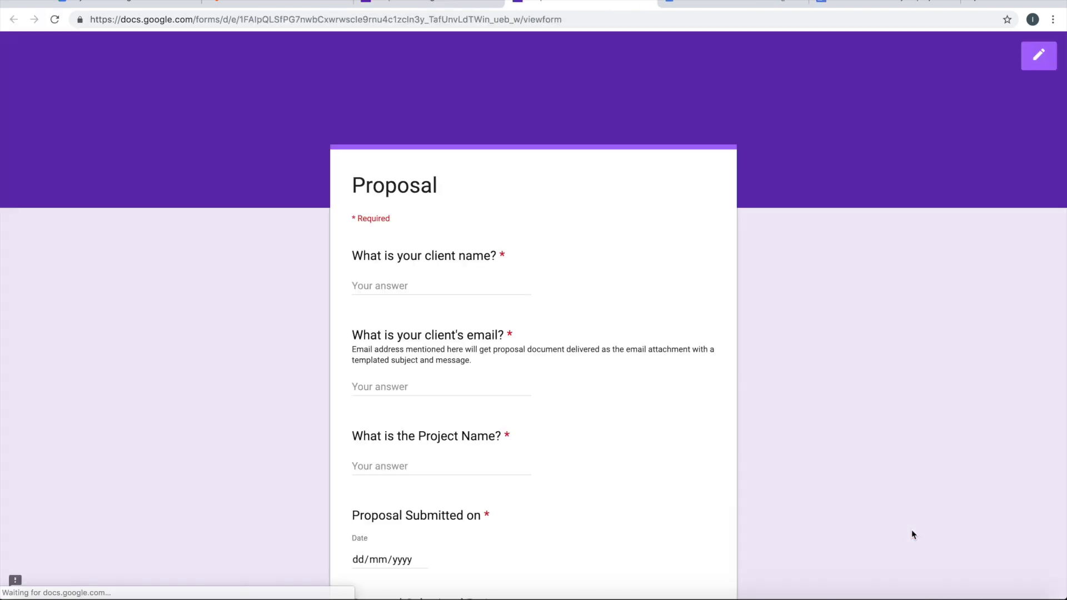
Answer the client name, client email and project name questions
{"action": "left_click", "coordinate": [391, 284]}
{"action": "type", "text": "D"}
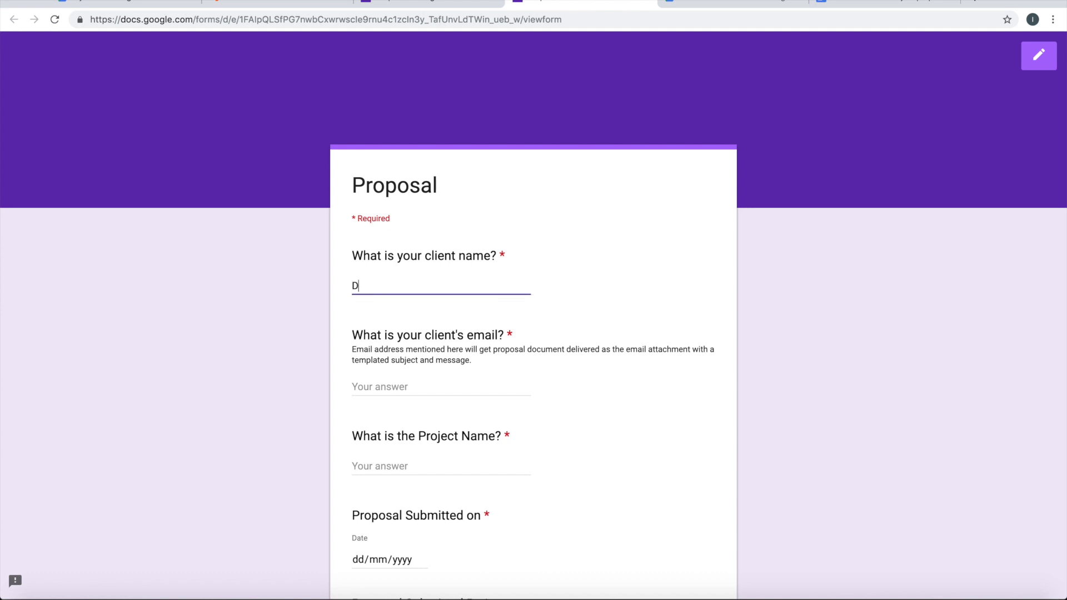
{"action": "type", "text": "G"}
{"action": "key", "text": "BackSpace"}
{"action": "key", "text": "Tab"}
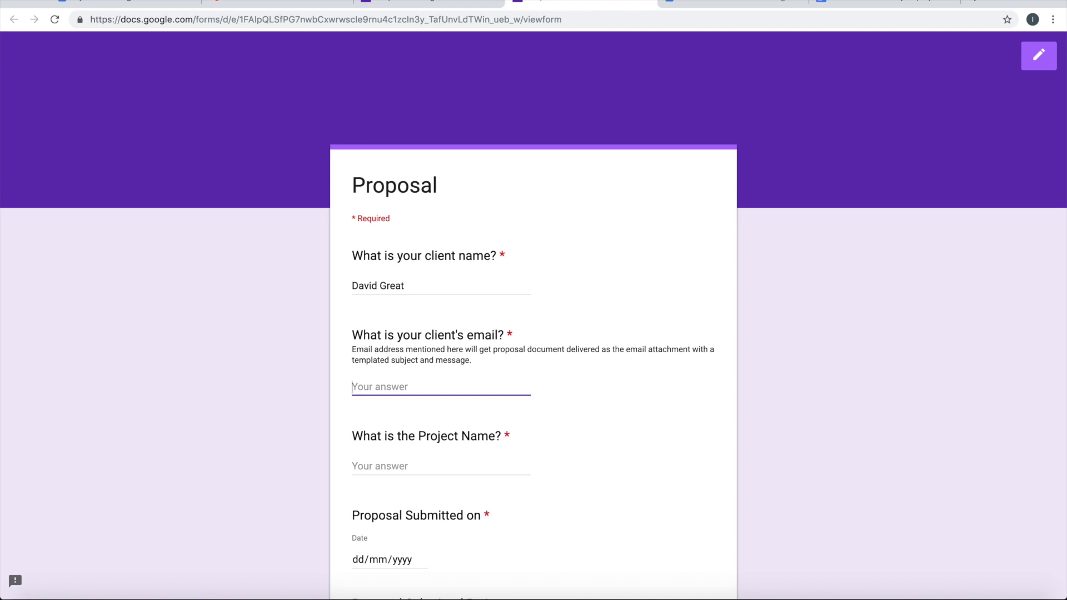
{"action": "key", "text": "Tab"}
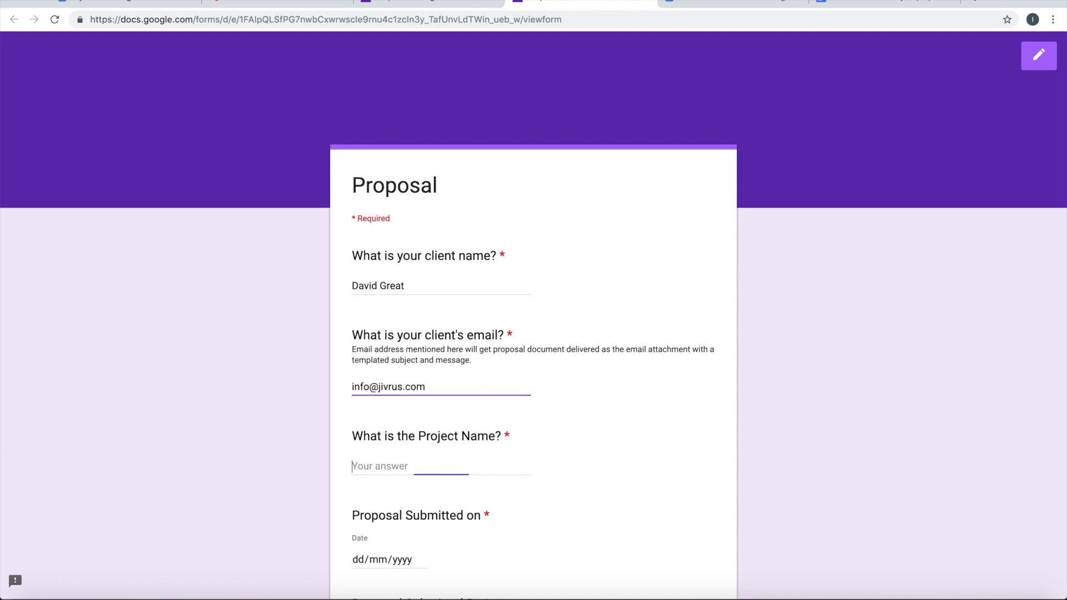
{"action": "scroll", "coordinate": [534, 335], "scroll_direction": "down", "scroll_amount": 3}
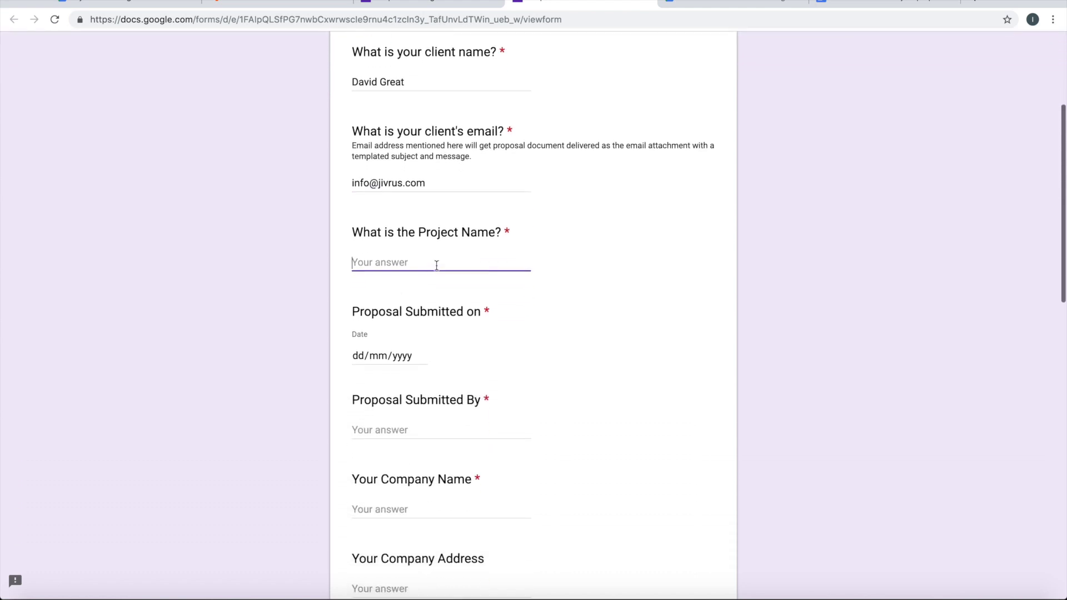
{"action": "type", "text": "So"}
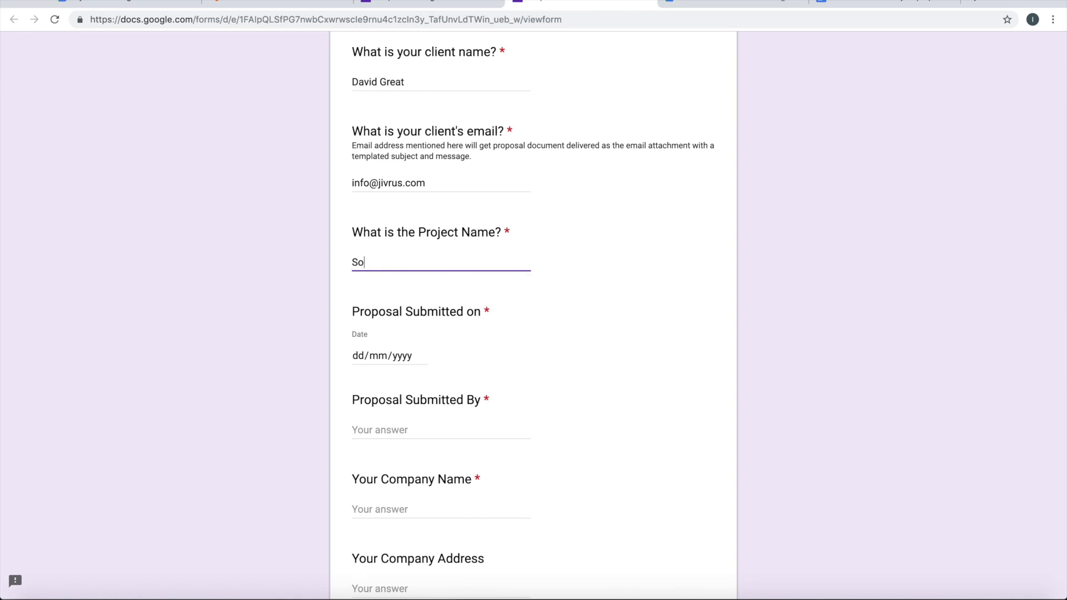
{"action": "type", "text": "cial Respos"}
{"action": "type", "text": "ive "}
{"action": "type", "text": "App"}
{"action": "key", "text": "Tab"}
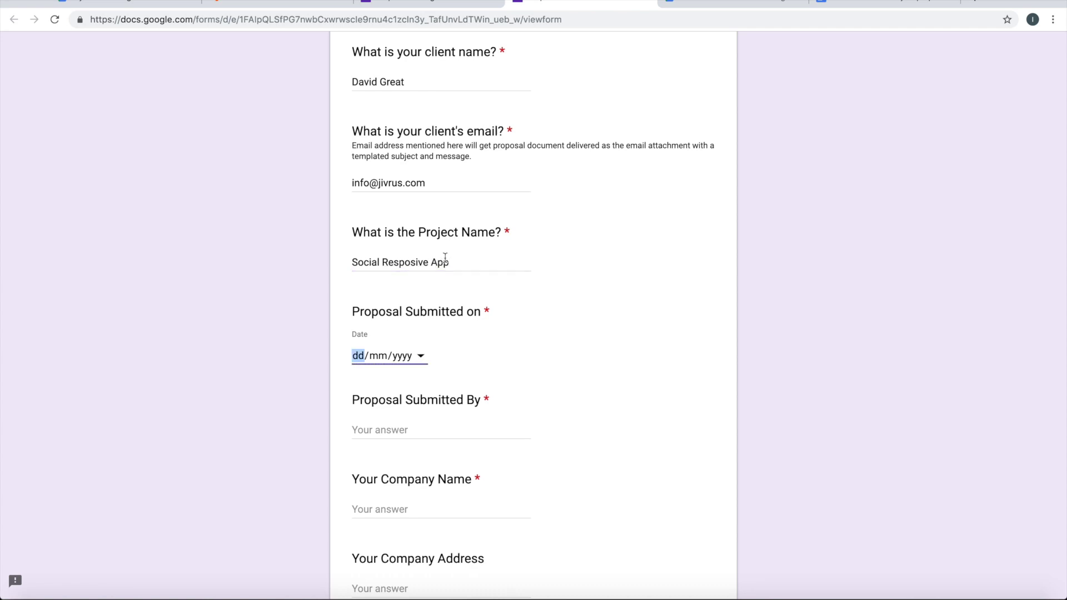
Fix the project name's spelling and enter 20/04/2019 as the submission date
{"action": "left_click", "coordinate": [414, 263]}
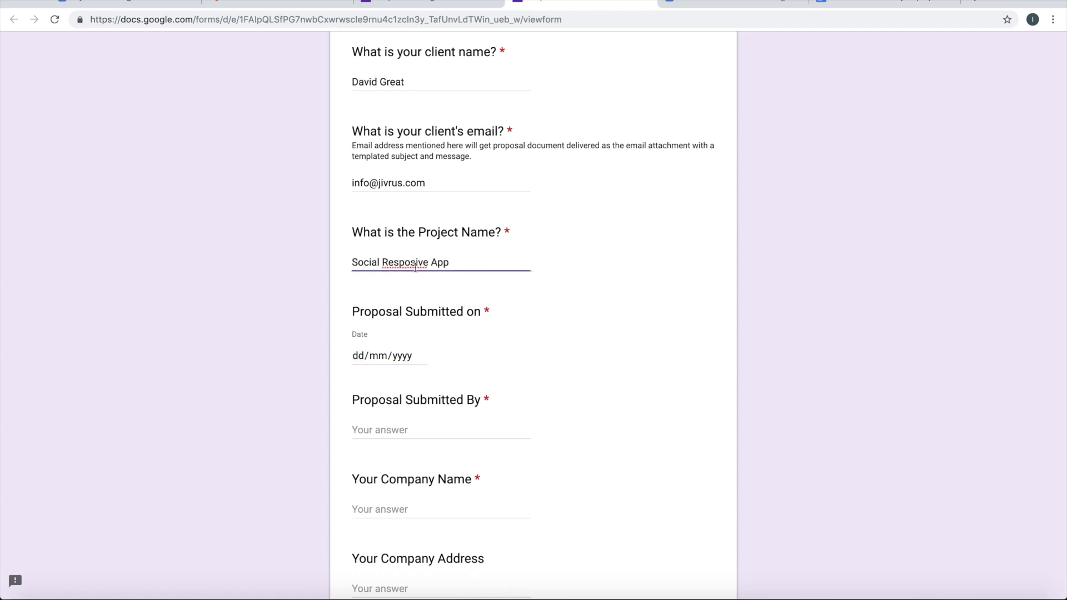
{"action": "type", "text": "n"}
{"action": "left_click", "coordinate": [363, 356]}
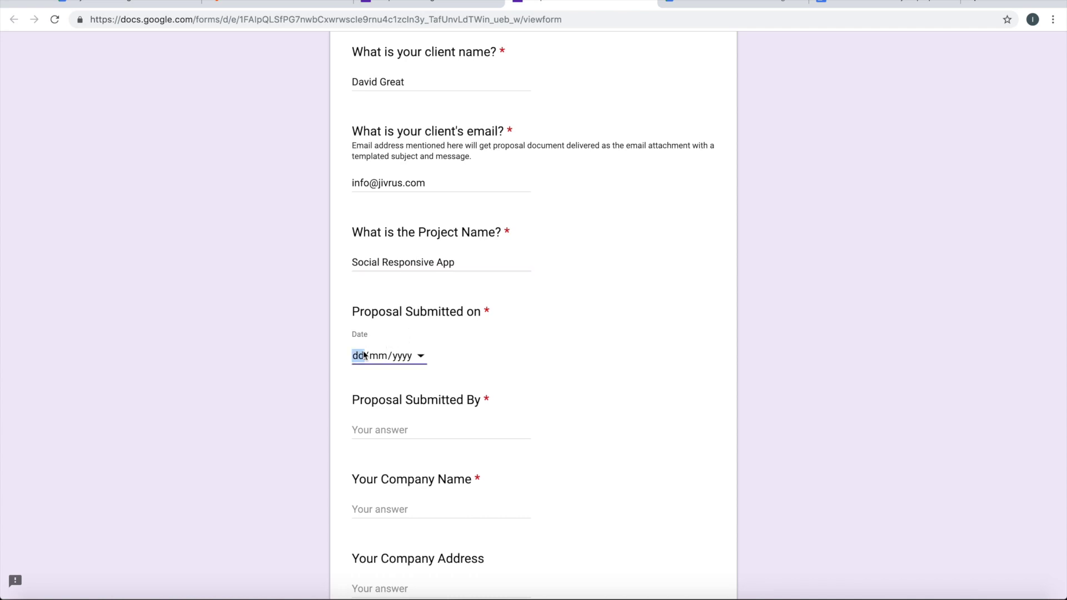
{"action": "type", "text": "1"}
{"action": "type", "text": "20"}
{"action": "type", "text": "01"}
{"action": "key", "text": "Tab"}
{"action": "type", "text": "2019"}
{"action": "key", "text": "Tab"}
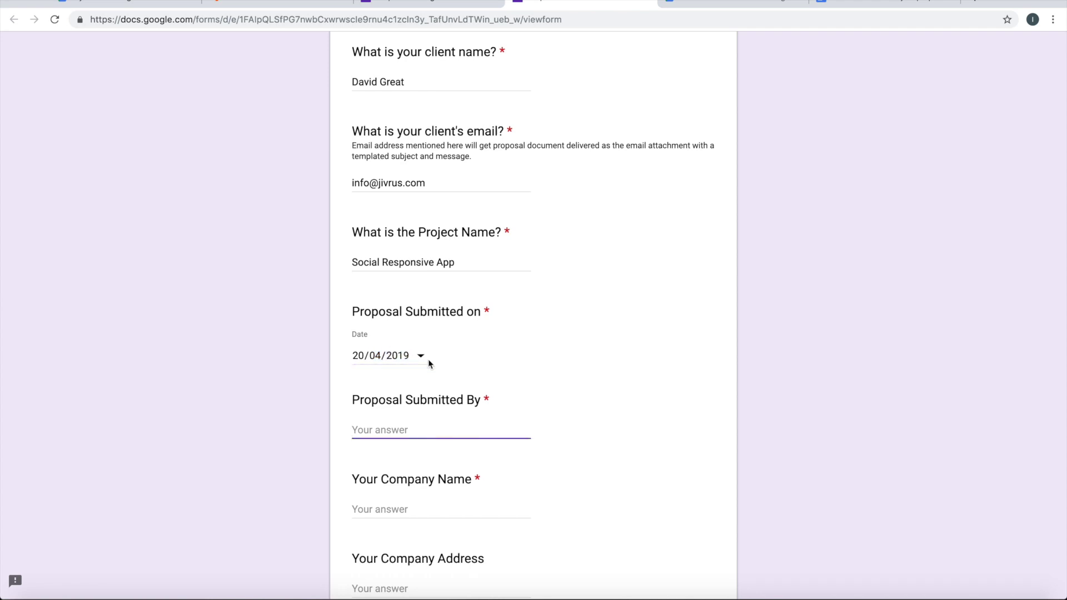
{"action": "type", "text": "MICHAE"}
Fill in the submitter, company name and company address answers, correcting typos
{"action": "key", "text": "BackSpace"}
{"action": "key", "text": "BackSpace"}
{"action": "key", "text": "BackSpace"}
{"action": "key", "text": "BackSpace"}
{"action": "type", "text": "ich"}
{"action": "type", "text": "aes"}
{"action": "key", "text": "Tab"}
{"action": "type", "text": "Jiv"}
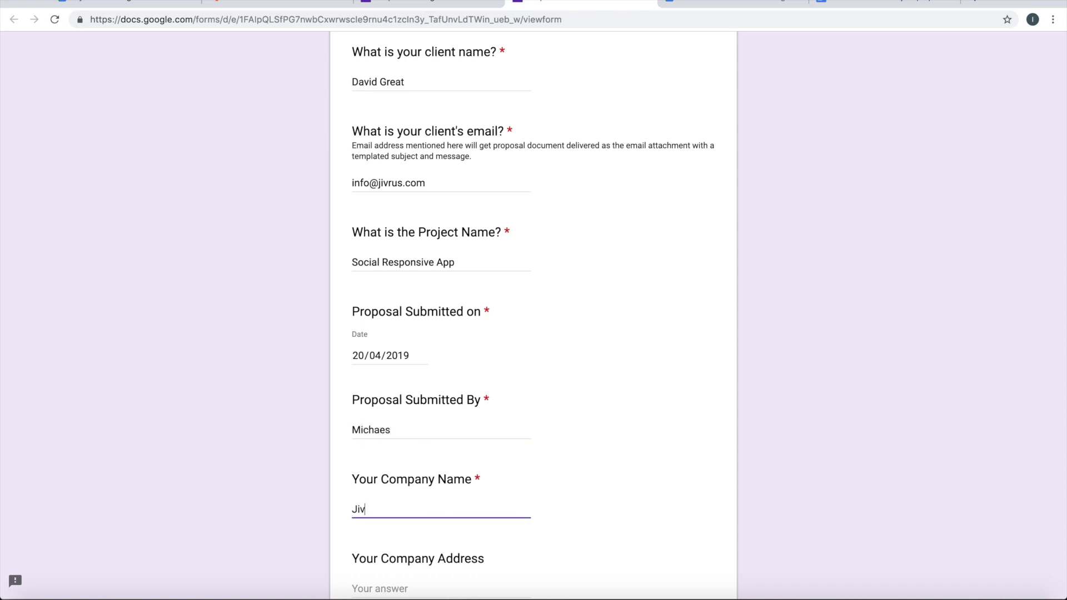
{"action": "type", "text": "rus C"}
{"action": "key", "text": "BackSpace"}
{"action": "type", "text": "Te"}
{"action": "type", "text": "chnologies"}
{"action": "key", "text": "Tab"}
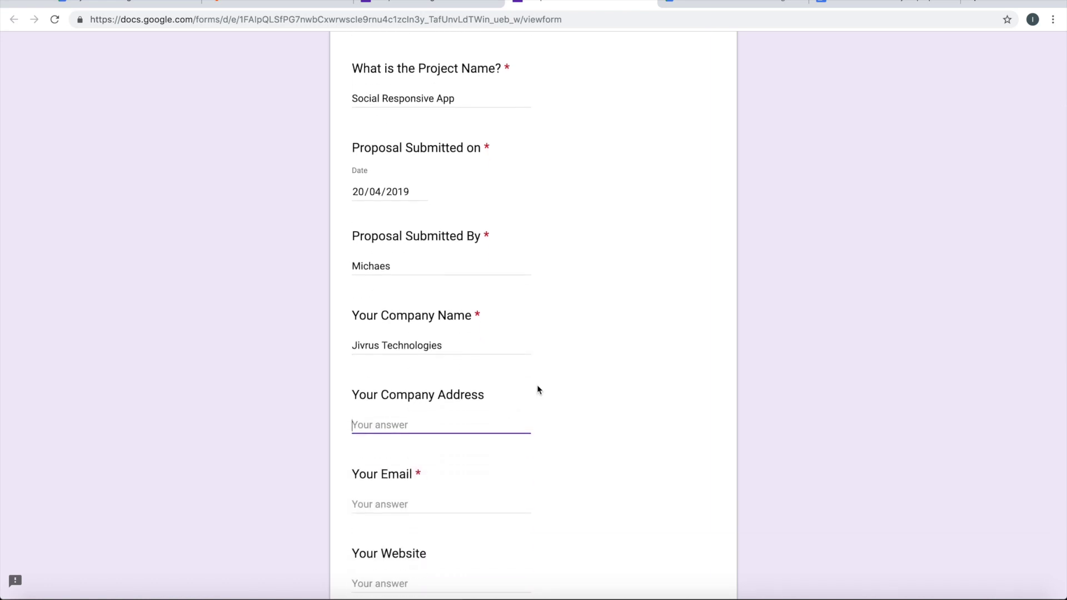
{"action": "type", "text": "Bengaluru, "}
{"action": "type", "text": "India"}
{"action": "key", "text": "Tab"}
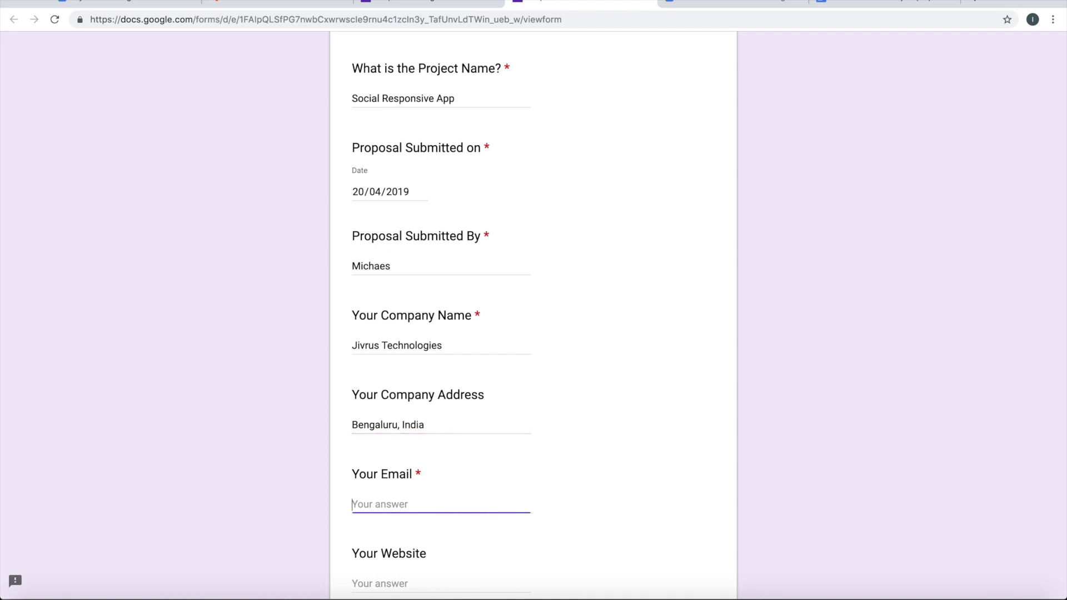
{"action": "scroll", "coordinate": [443, 492], "scroll_direction": "down", "scroll_amount": 1}
{"action": "scroll", "coordinate": [443, 492], "scroll_direction": "down", "scroll_amount": 2}
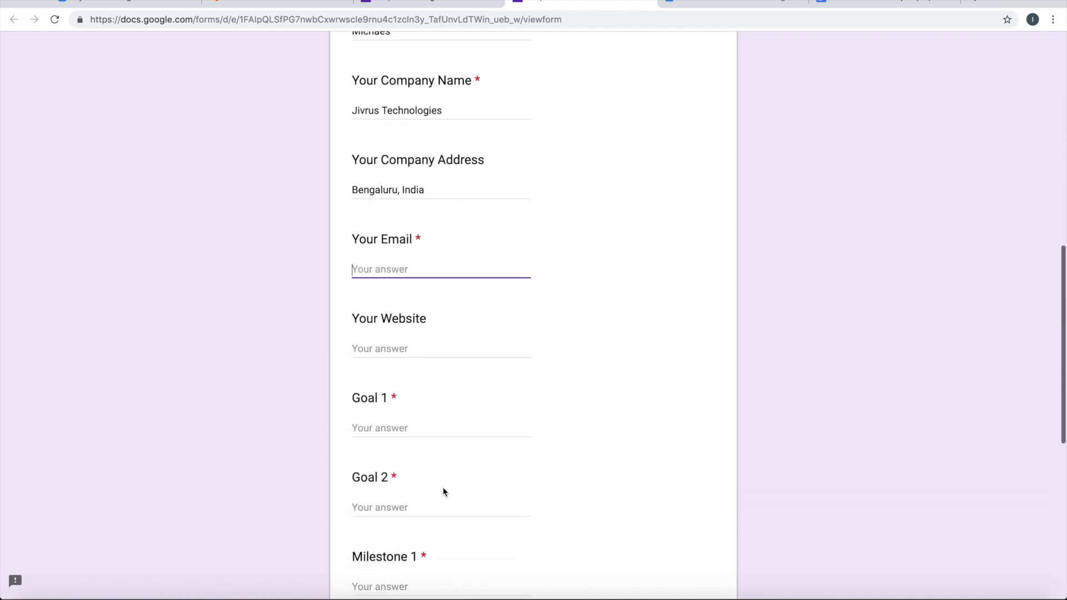
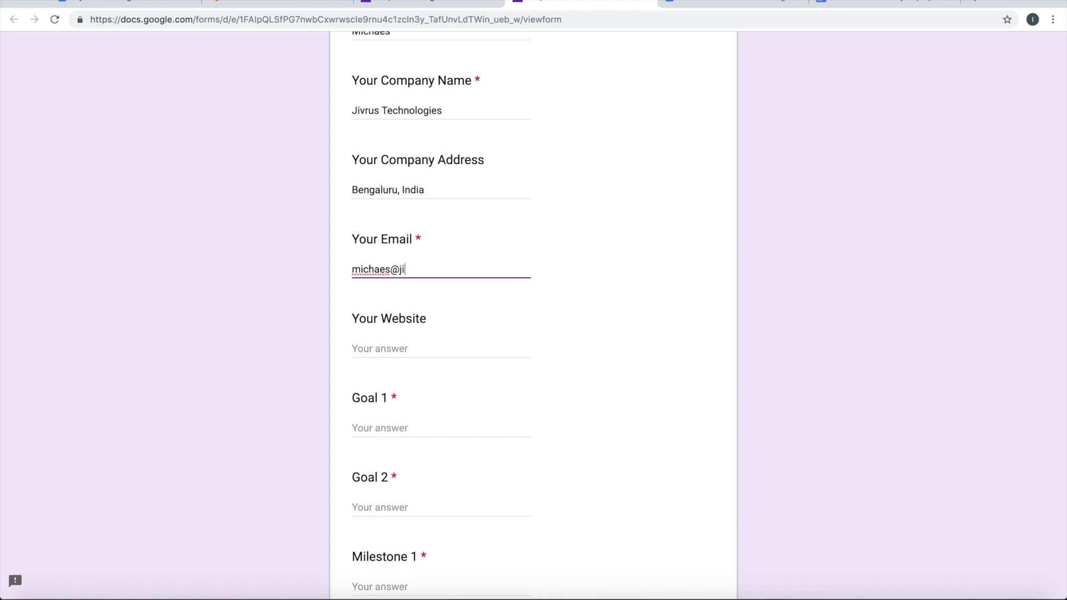
{"action": "scroll", "coordinate": [512, 376], "scroll_direction": "up", "scroll_amount": 1}
{"action": "scroll", "coordinate": [512, 375], "scroll_direction": "up", "scroll_amount": 2}
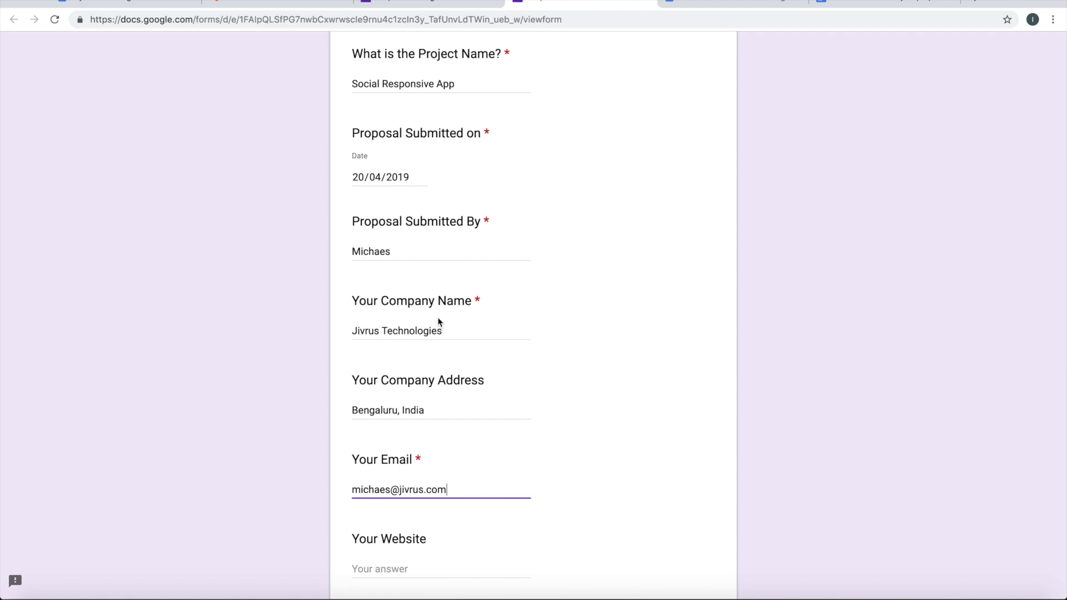
{"action": "scroll", "coordinate": [505, 253], "scroll_direction": "up", "scroll_amount": 2}
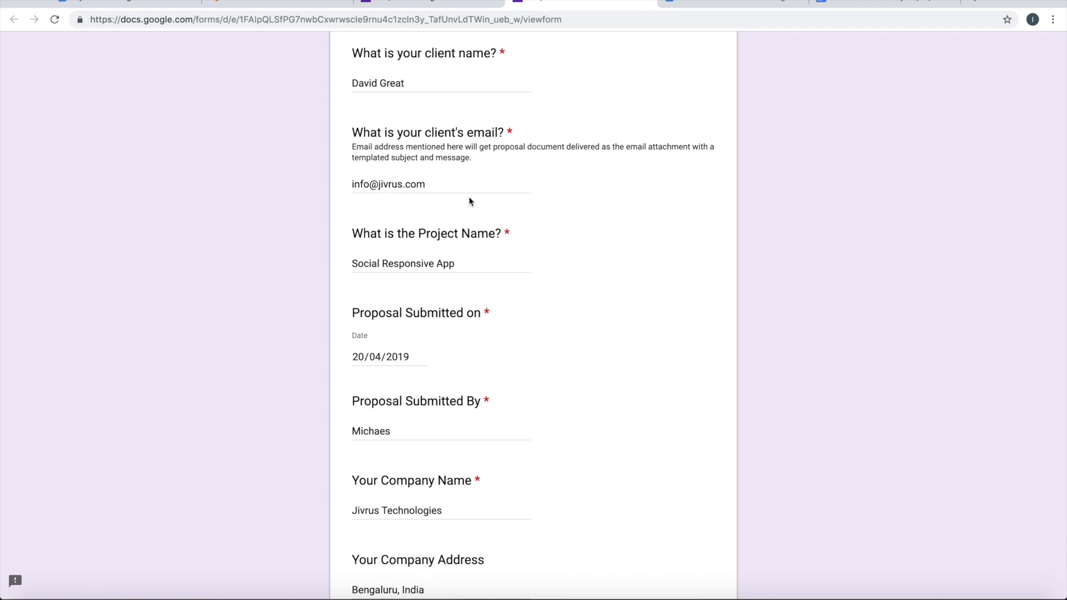
{"action": "scroll", "coordinate": [472, 204], "scroll_direction": "down", "scroll_amount": 2}
{"action": "scroll", "coordinate": [472, 205], "scroll_direction": "down", "scroll_amount": 2}
{"action": "scroll", "coordinate": [550, 245], "scroll_direction": "down", "scroll_amount": 1}
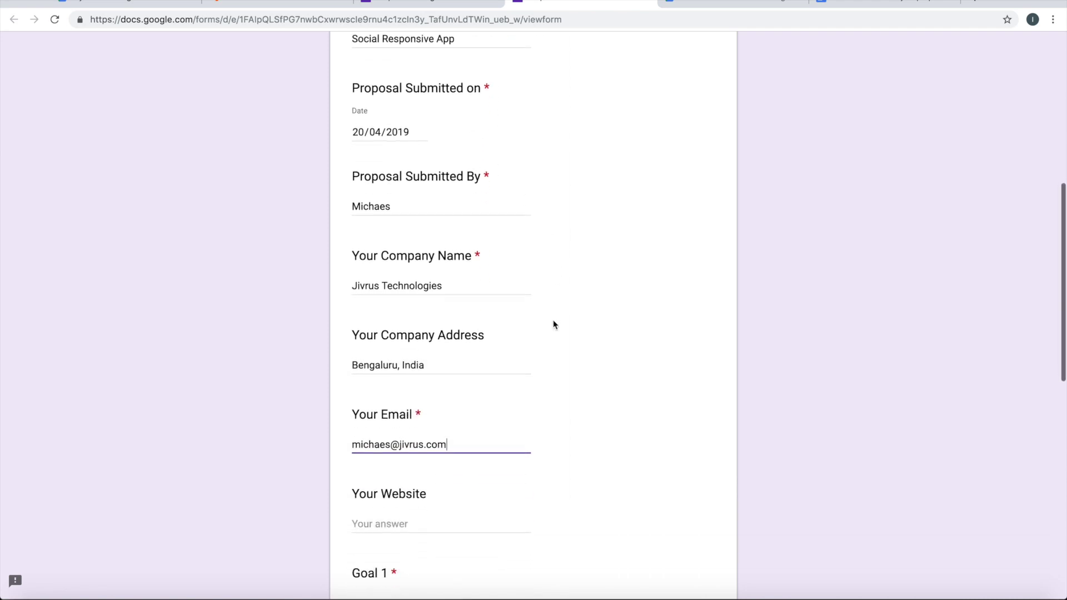
{"action": "scroll", "coordinate": [552, 324], "scroll_direction": "down", "scroll_amount": 3}
{"action": "left_click", "coordinate": [397, 327]}
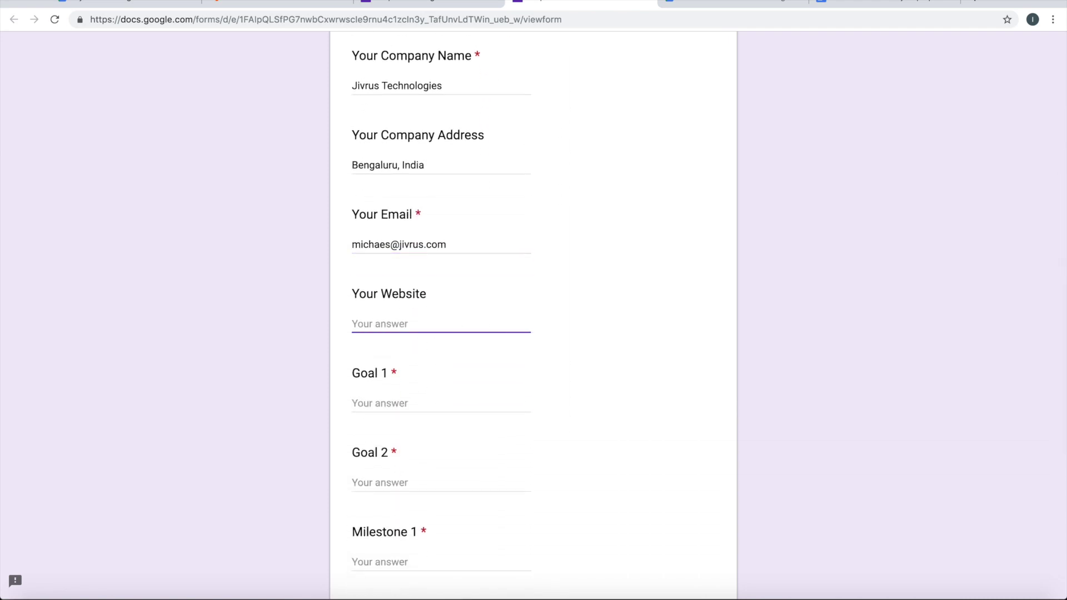
{"action": "type", "text": "https://"}
{"action": "type", "text": "www.jiv"}
{"action": "type", "text": "rus.com"}
{"action": "key", "text": "Tab"}
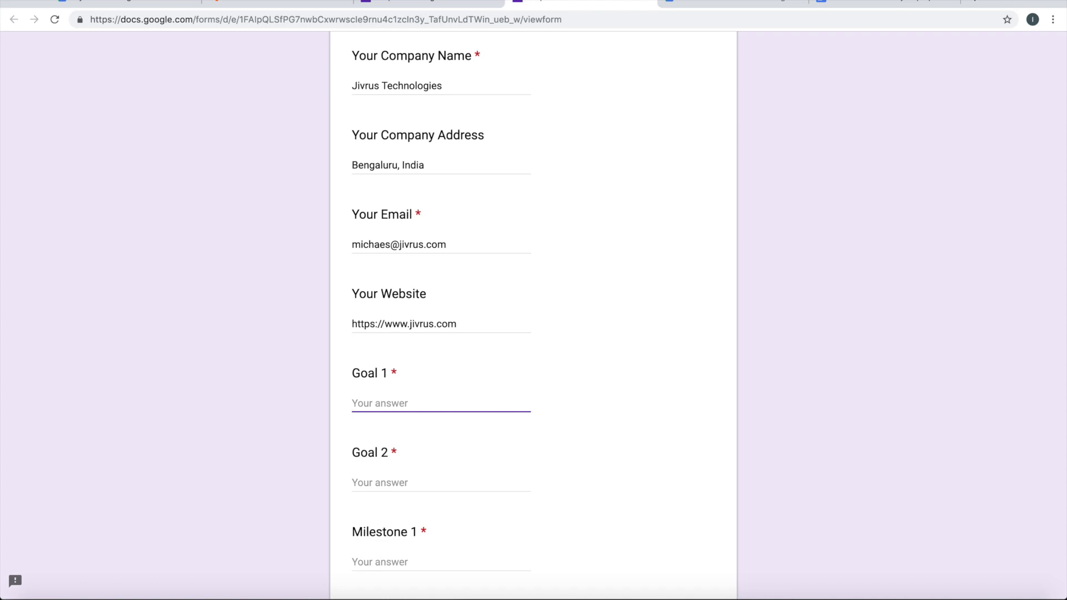
{"action": "scroll", "coordinate": [421, 303], "scroll_direction": "down", "scroll_amount": 2}
{"action": "scroll", "coordinate": [421, 302], "scroll_direction": "down", "scroll_amount": 1}
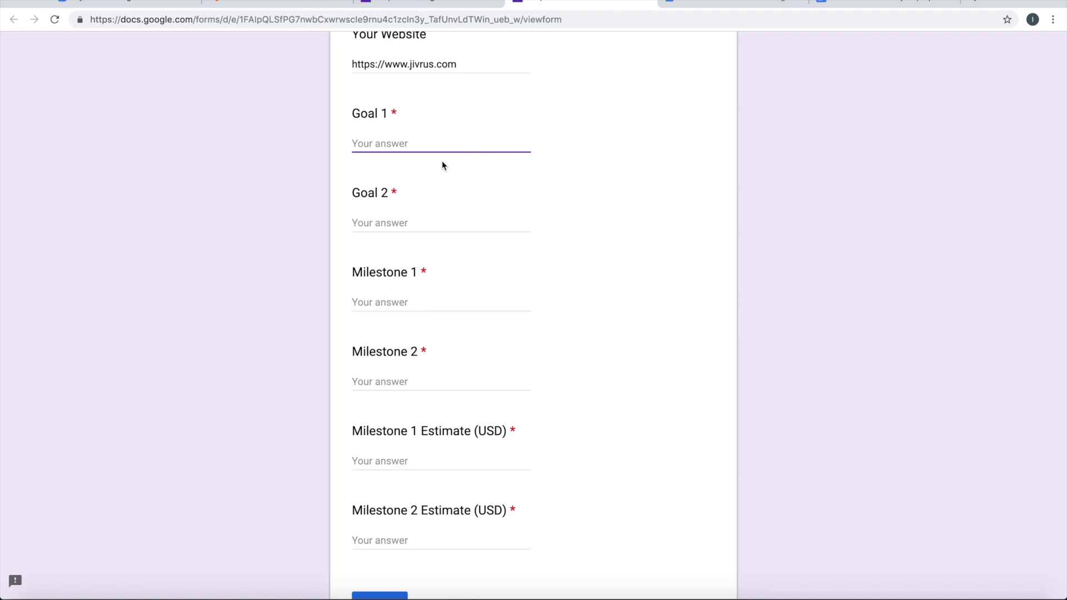
{"action": "type", "text": "La"}
{"action": "type", "text": "unching"}
{"action": "type", "text": " MVP"}
Enter Goal 2 'Marketing MVP', Milestone 1 'MVP1 - Social Text and Images', Milestone 2 'MVP2 - Social Videos'
{"action": "key", "text": "Tab"}
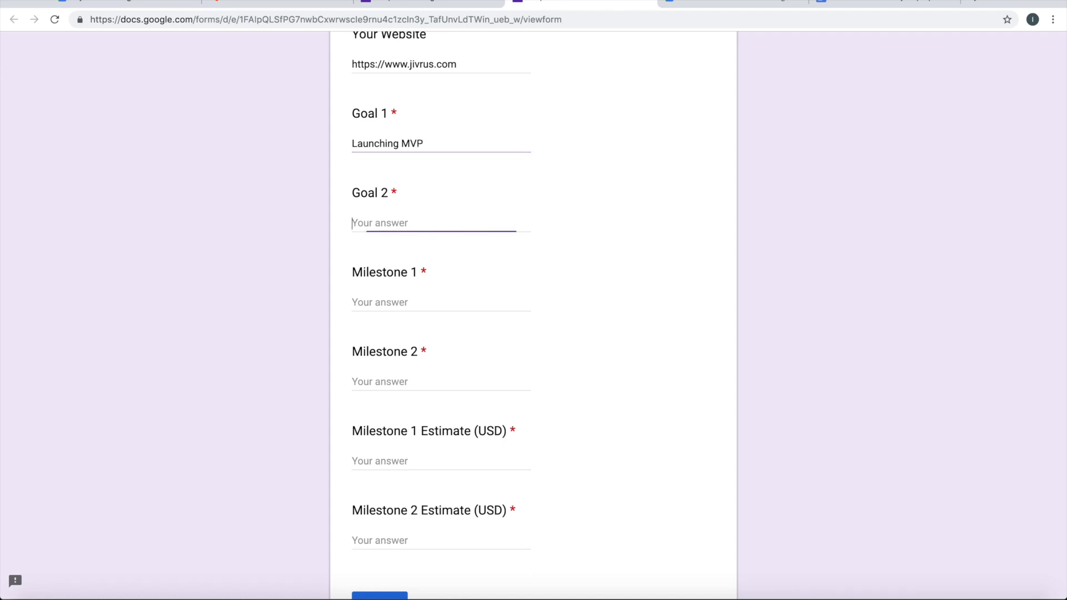
{"action": "type", "text": "Makri"}
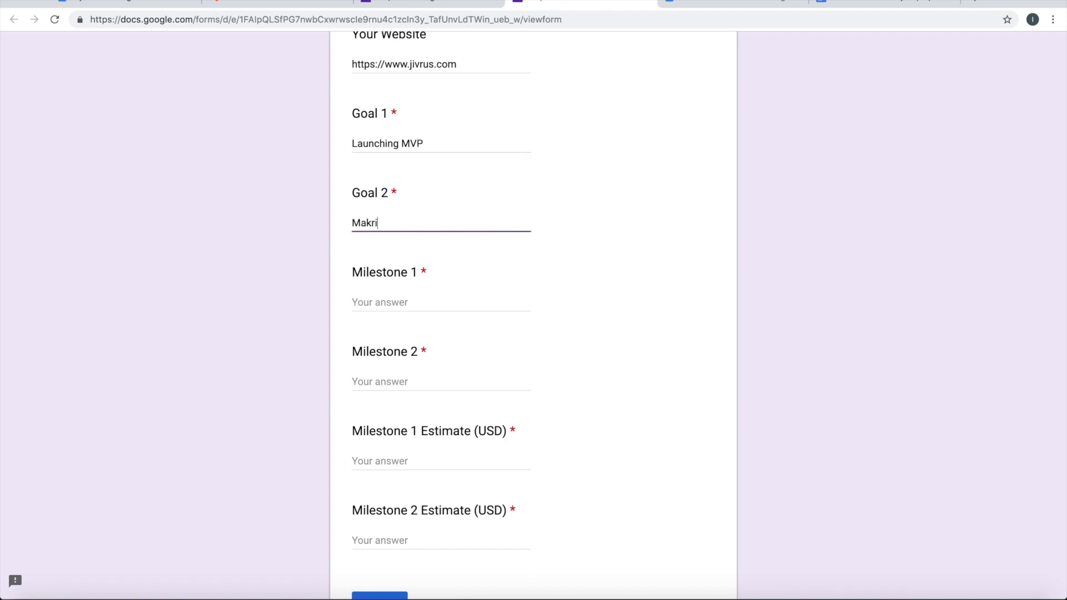
{"action": "type", "text": "r"}
{"action": "key", "text": "BackSpace"}
{"action": "type", "text": "rketing"}
{"action": "type", "text": " MVP"}
{"action": "key", "text": "Tab"}
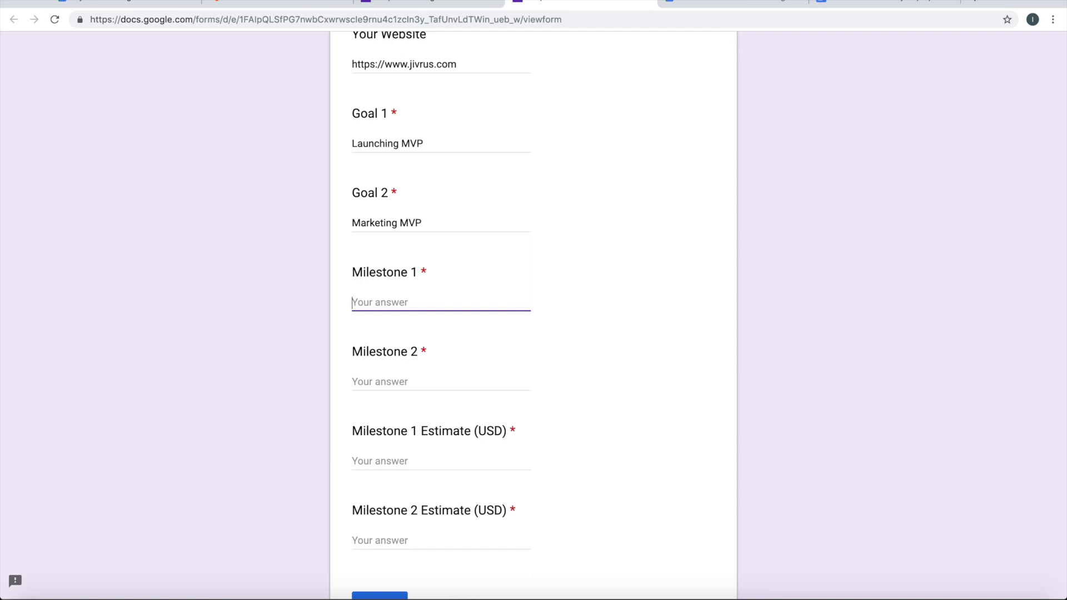
{"action": "type", "text": "MVP1 - "}
{"action": "type", "text": "Socia"}
{"action": "key", "text": "BackSpace"}
{"action": "key", "text": "BackSpace"}
{"action": "type", "text": "ial "}
{"action": "type", "text": "Text and Imn"}
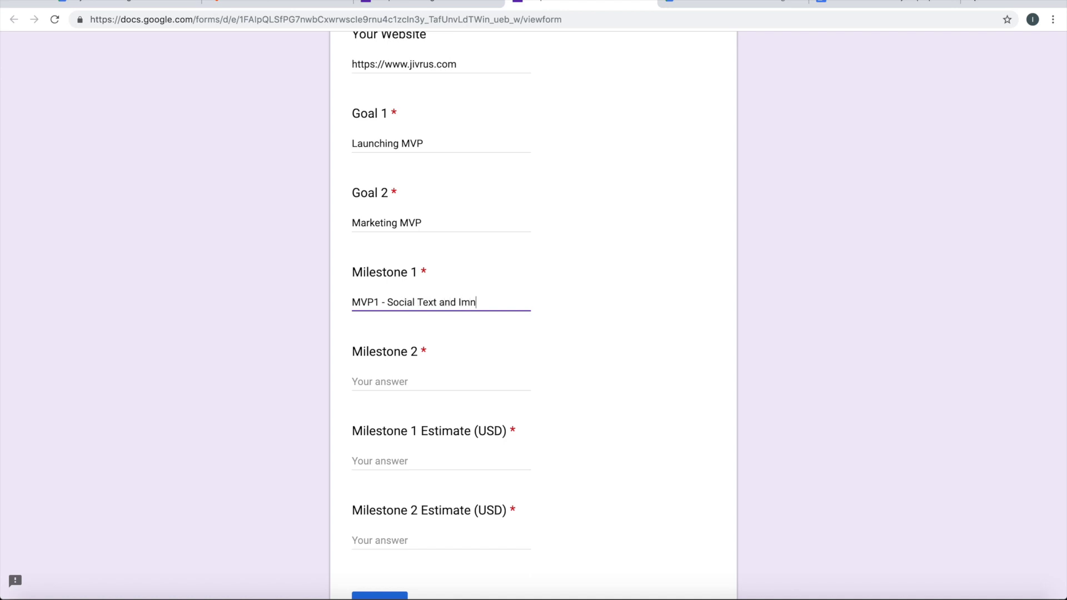
{"action": "type", "text": "a"}
{"action": "key", "text": "BackSpace"}
{"action": "key", "text": "BackSpace"}
{"action": "type", "text": "ages"}
{"action": "key", "text": "Tab"}
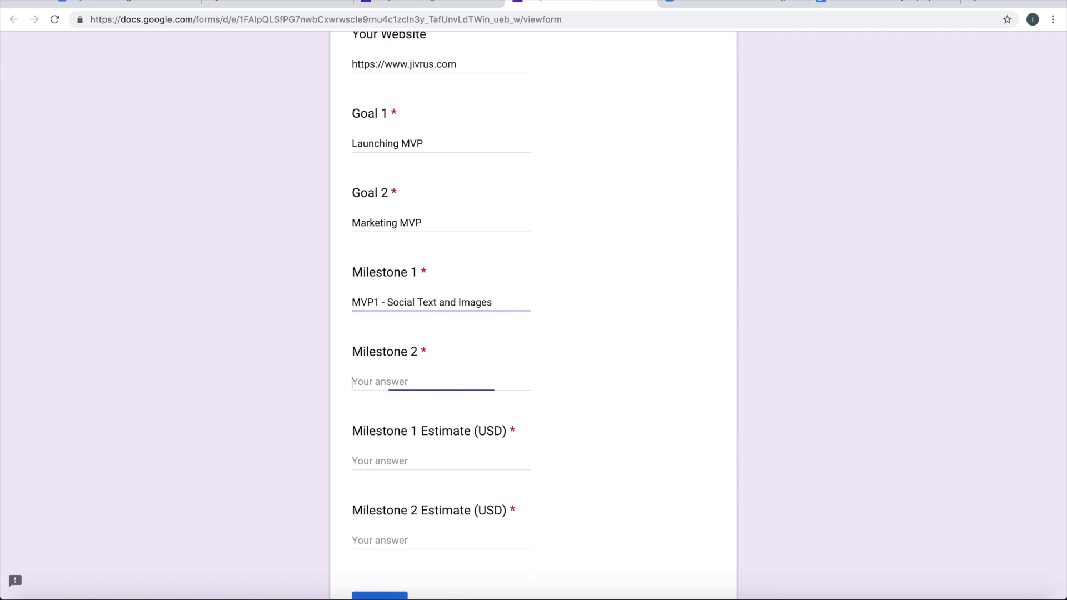
{"action": "type", "text": "M"}
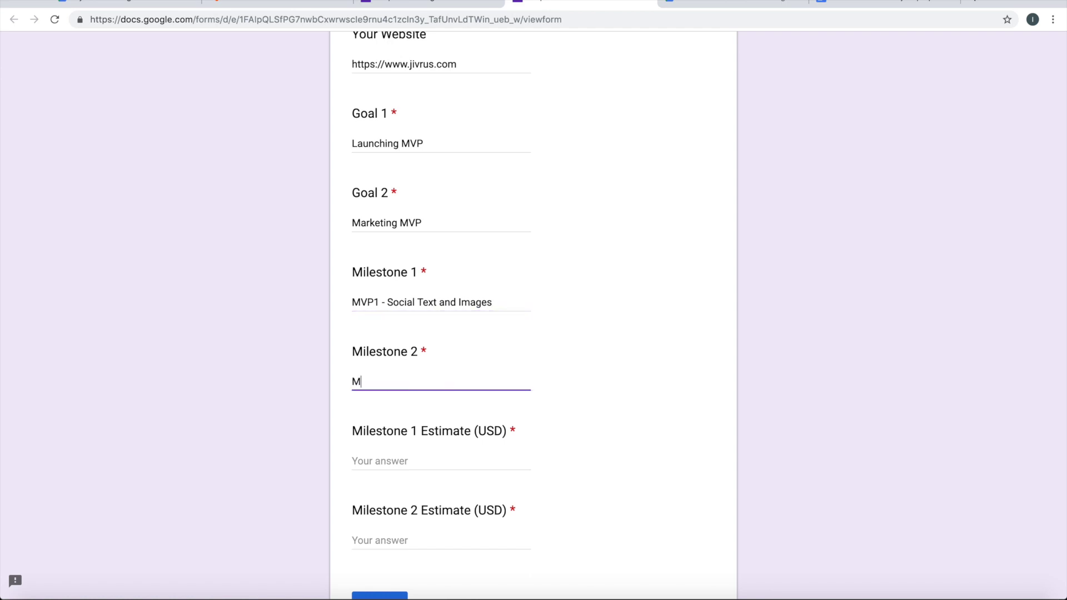
{"action": "type", "text": "VP"}
{"action": "type", "text": "2 - S"}
{"action": "type", "text": "ocial V"}
{"action": "type", "text": "ideos"}
{"action": "key", "text": "Tab"}
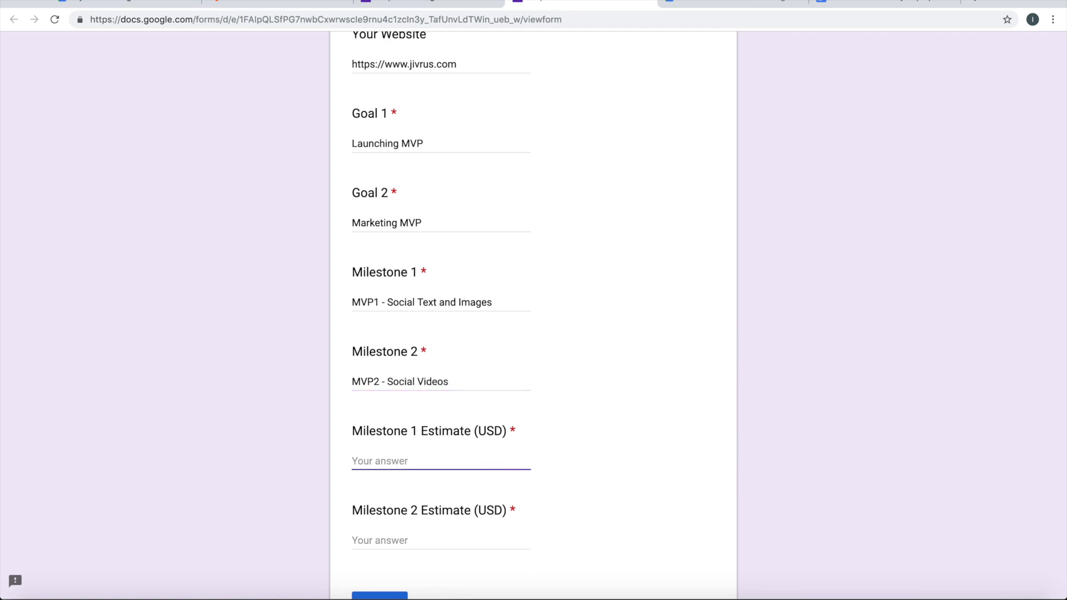
{"action": "scroll", "coordinate": [534, 333], "scroll_direction": "down", "scroll_amount": 2}
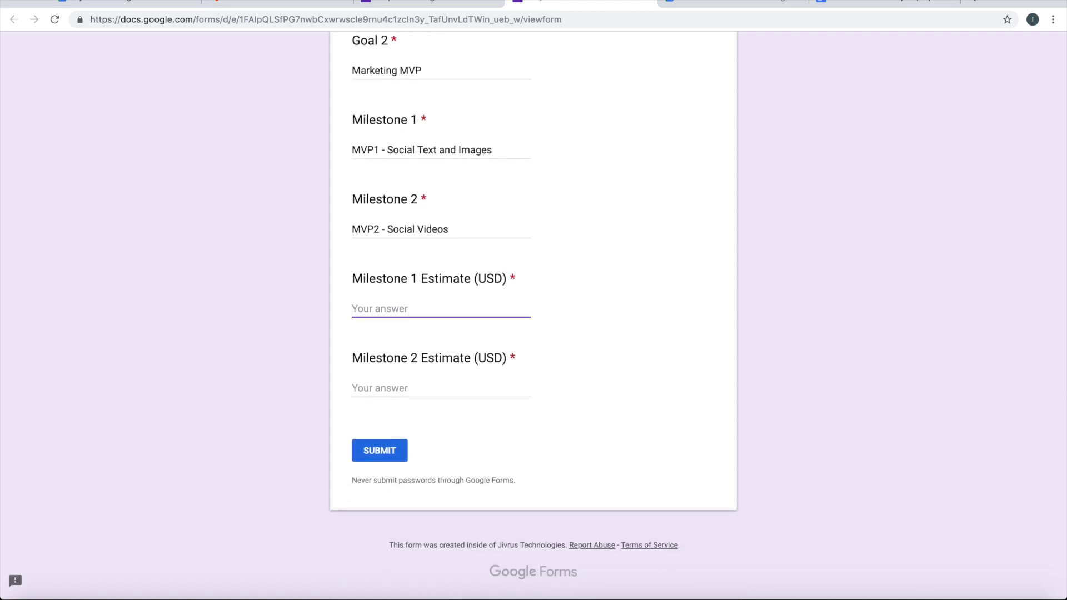
{"action": "type", "text": "10"}
{"action": "type", "text": "000"}
Enter milestone estimates 10000 and 7500, submit, and view the generated proposal document
{"action": "key", "text": "Tab"}
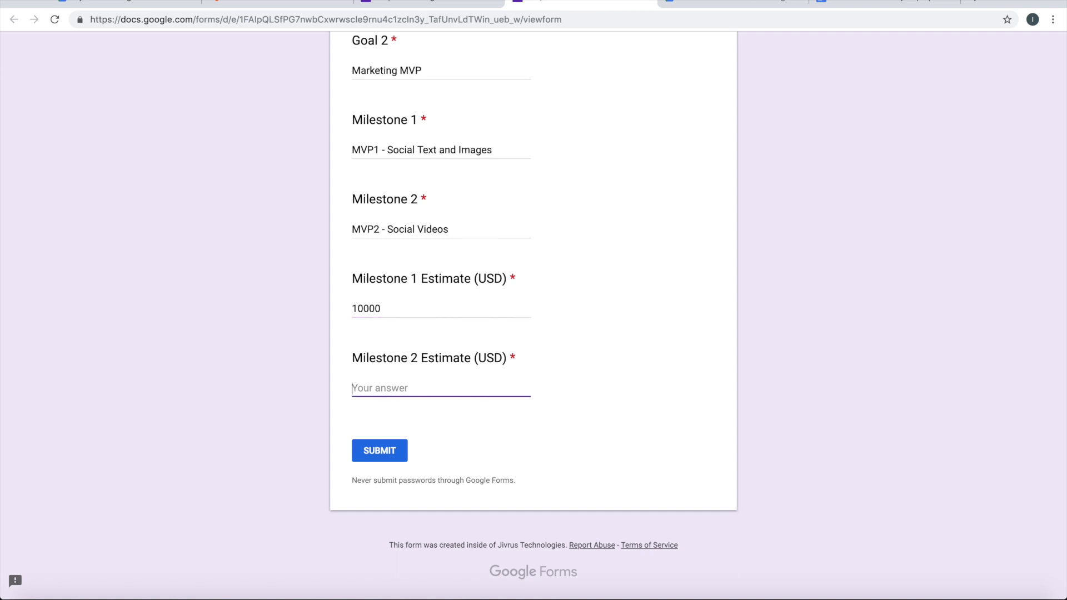
{"action": "type", "text": "7"}
{"action": "type", "text": "5000"}
{"action": "key", "text": "BackSpace"}
{"action": "left_click", "coordinate": [381, 456]}
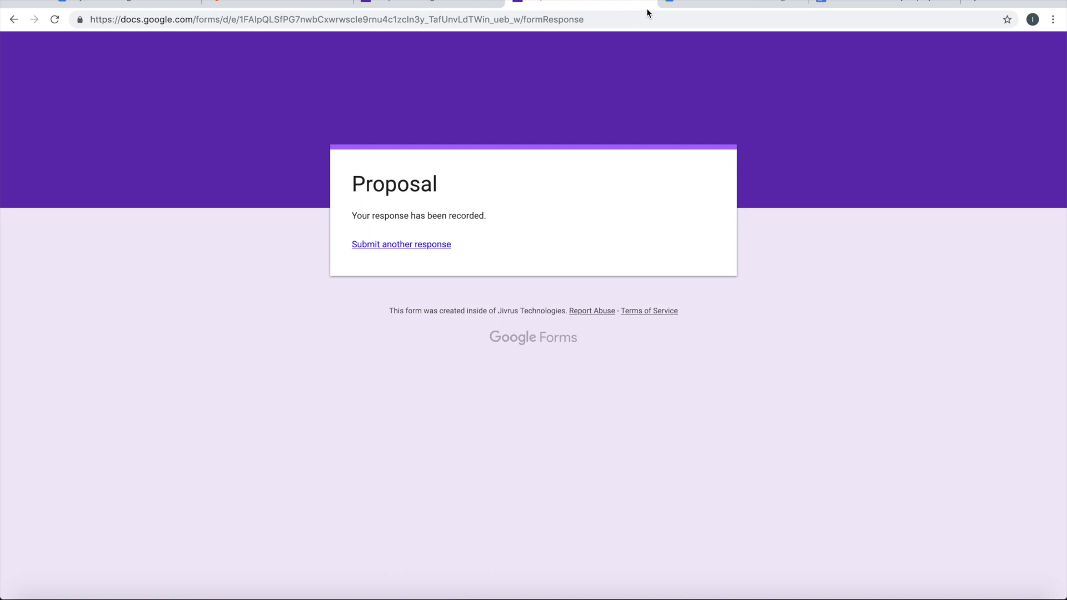
{"action": "left_click", "coordinate": [695, 2]}
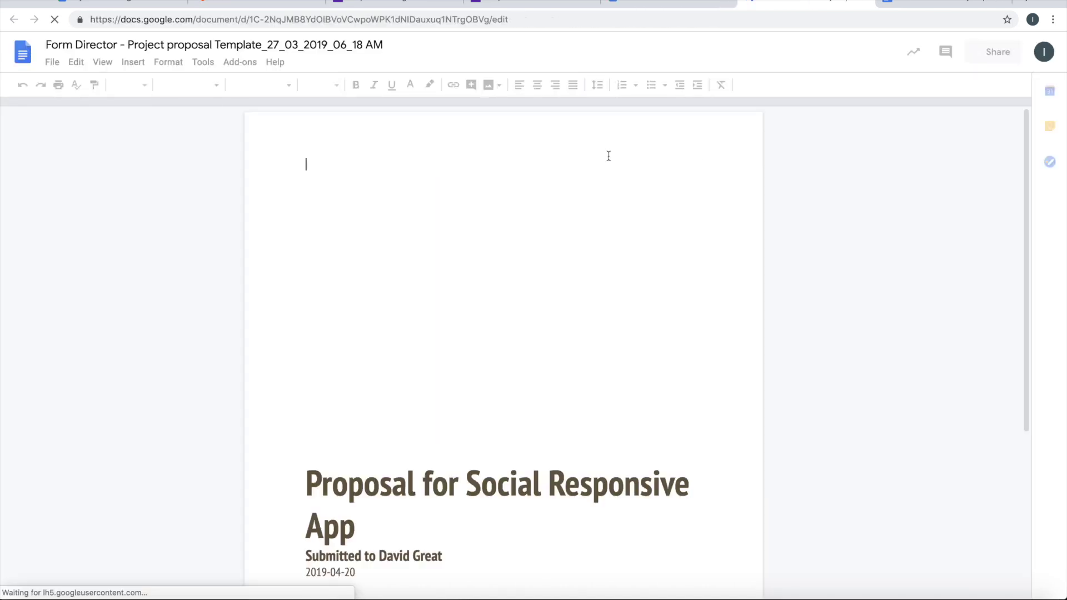
{"action": "scroll", "coordinate": [544, 321], "scroll_direction": "down", "scroll_amount": 3}
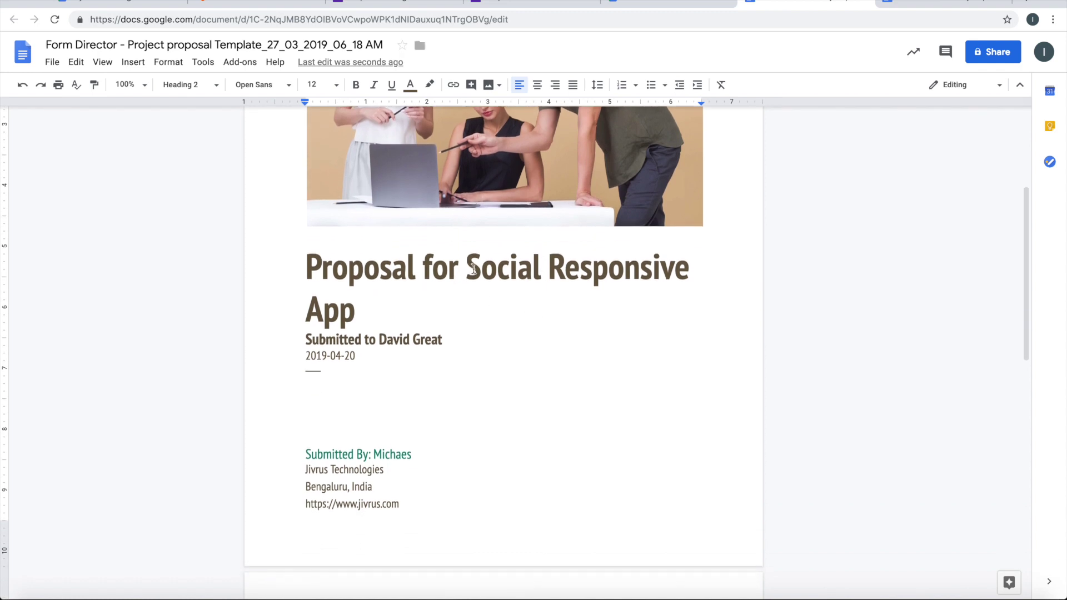
{"action": "scroll", "coordinate": [472, 336], "scroll_direction": "down", "scroll_amount": 1}
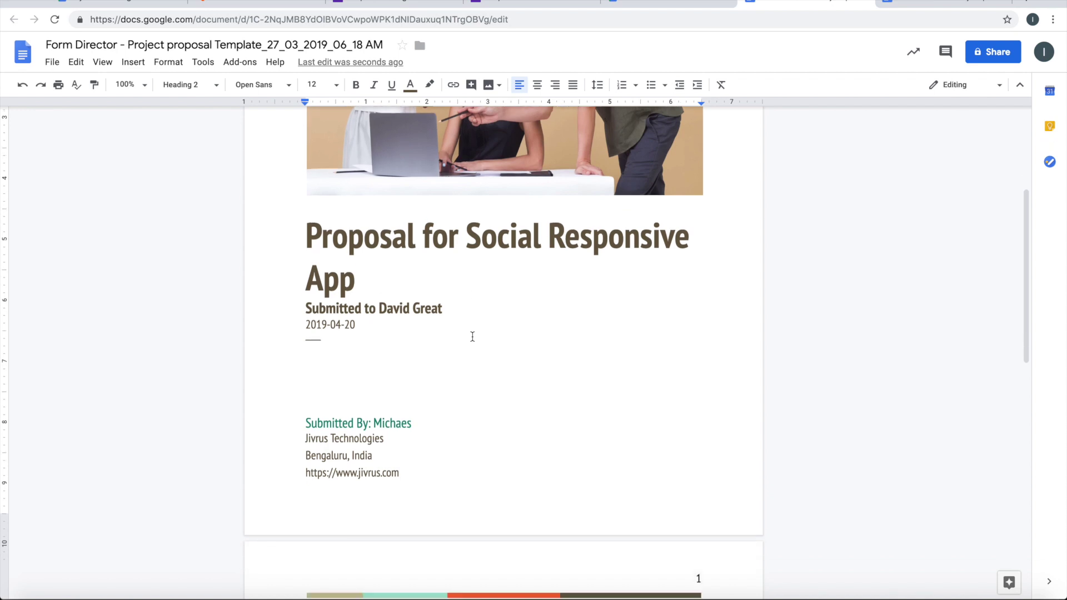
{"action": "scroll", "coordinate": [473, 337], "scroll_direction": "down", "scroll_amount": 1}
{"action": "scroll", "coordinate": [472, 337], "scroll_direction": "down", "scroll_amount": 1}
{"action": "scroll", "coordinate": [472, 337], "scroll_direction": "down", "scroll_amount": 1}
{"action": "scroll", "coordinate": [473, 337], "scroll_direction": "down", "scroll_amount": 1}
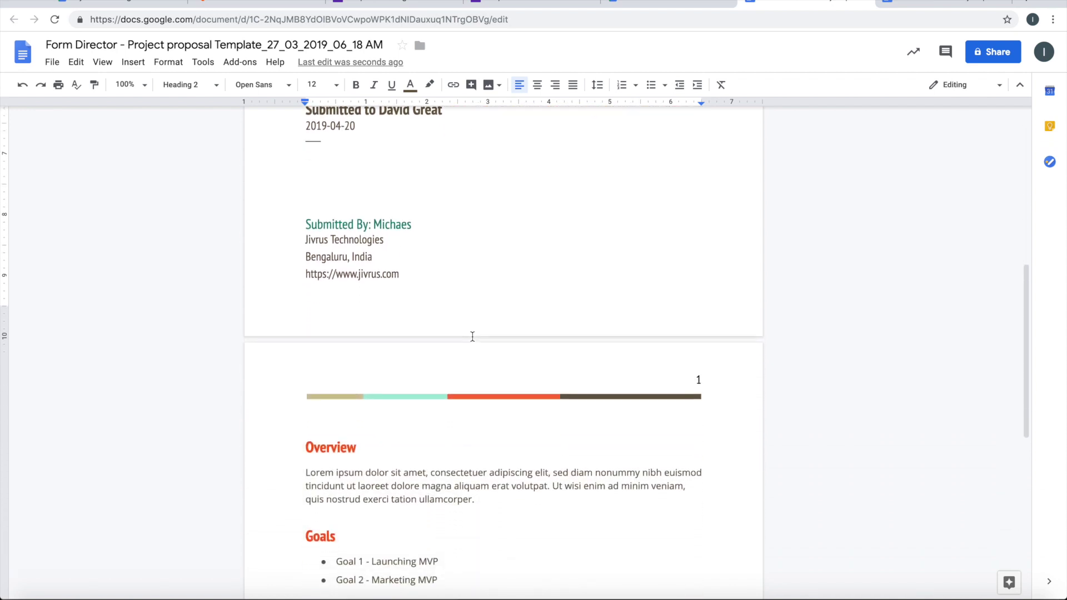
{"action": "scroll", "coordinate": [472, 337], "scroll_direction": "down", "scroll_amount": 3}
{"action": "scroll", "coordinate": [472, 336], "scroll_direction": "down", "scroll_amount": 2}
{"action": "scroll", "coordinate": [422, 337], "scroll_direction": "down", "scroll_amount": 2}
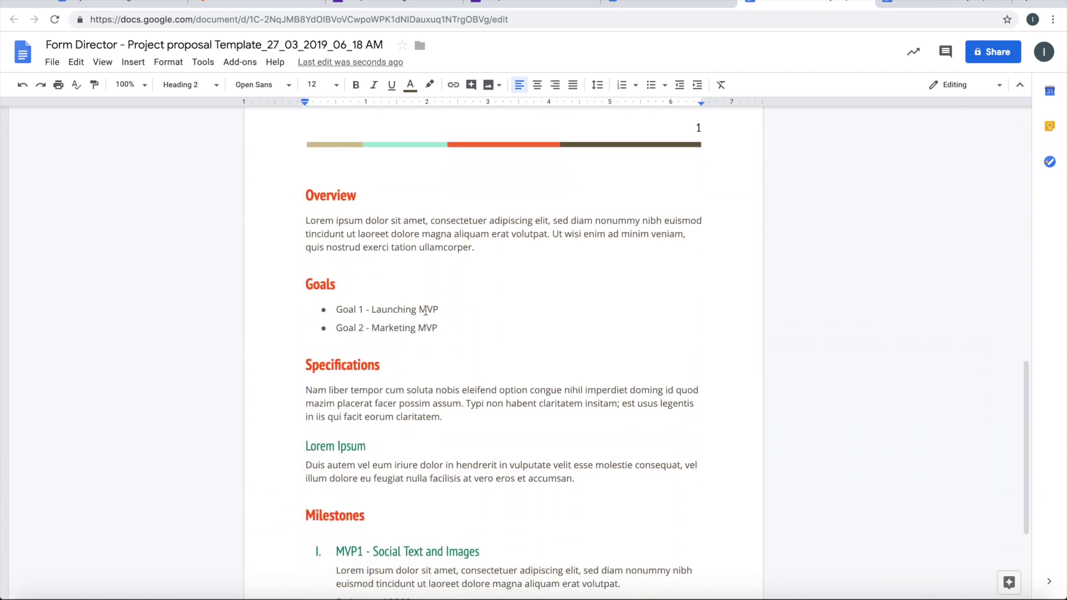
{"action": "scroll", "coordinate": [451, 312], "scroll_direction": "down", "scroll_amount": 4}
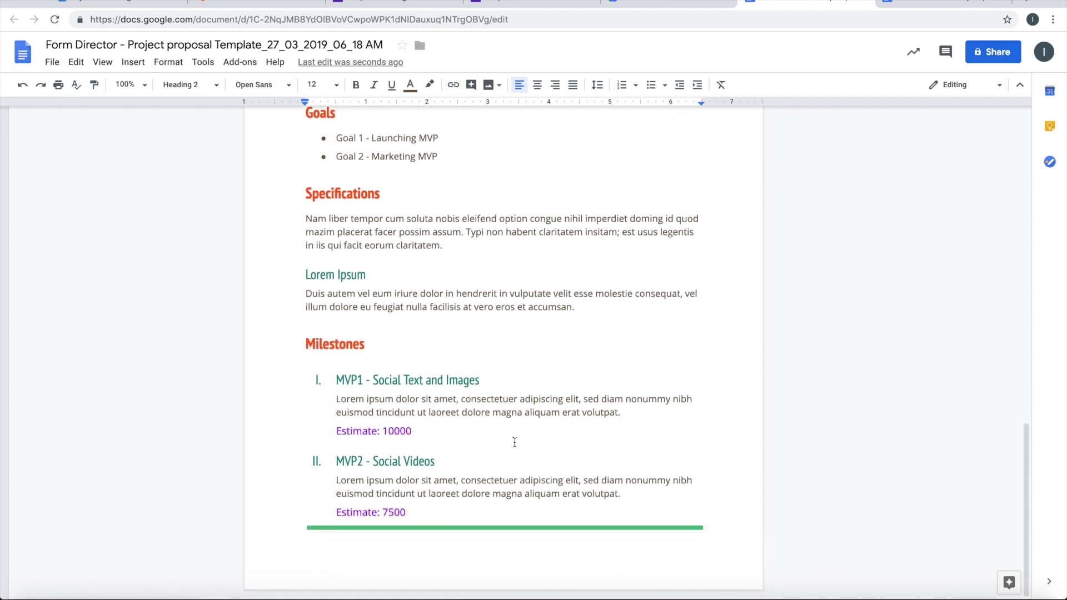
{"action": "scroll", "coordinate": [515, 441], "scroll_direction": "up", "scroll_amount": 10}
{"action": "scroll", "coordinate": [514, 442], "scroll_direction": "up", "scroll_amount": 4}
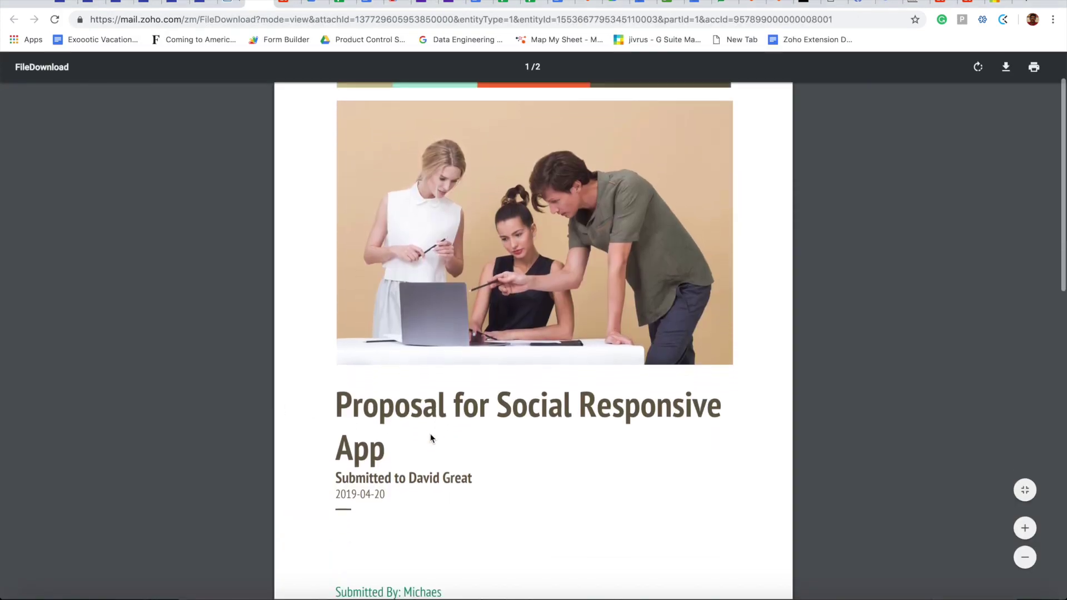
{"action": "scroll", "coordinate": [431, 435], "scroll_direction": "down", "scroll_amount": 2}
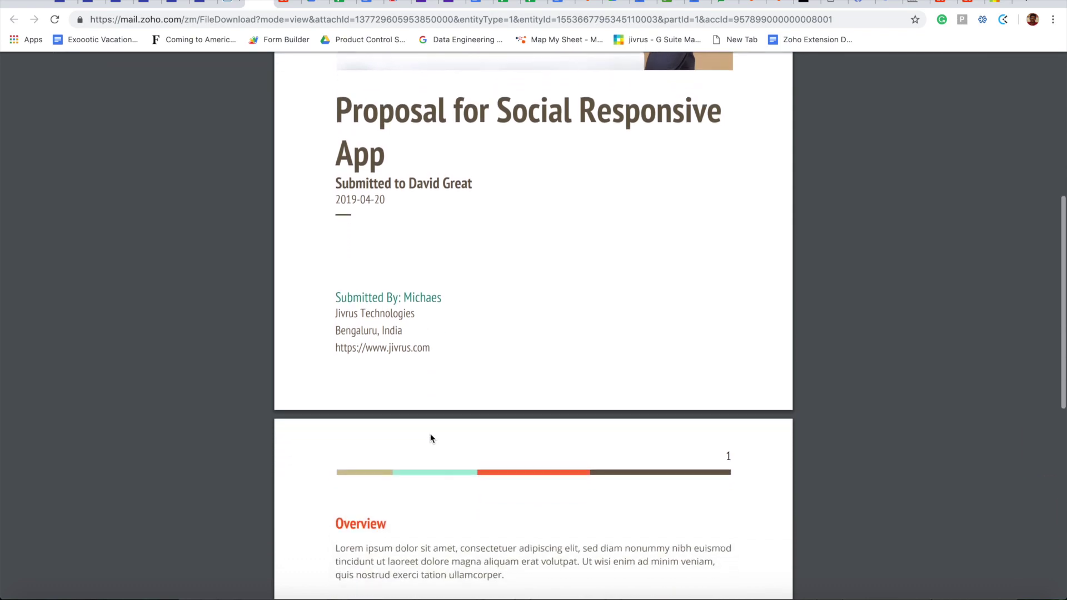
{"action": "scroll", "coordinate": [430, 435], "scroll_direction": "down", "scroll_amount": 3}
{"action": "scroll", "coordinate": [430, 437], "scroll_direction": "down", "scroll_amount": 4}
{"action": "scroll", "coordinate": [431, 438], "scroll_direction": "down", "scroll_amount": 1}
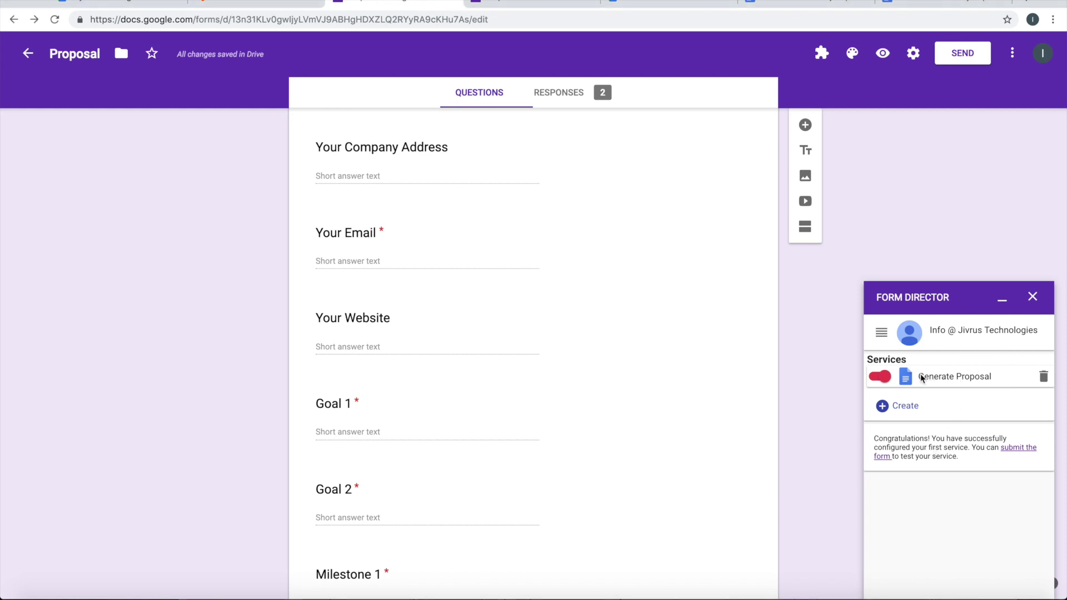
Keep Google Document as the Generate Proposal application and view its Project proposal template
{"action": "left_click", "coordinate": [922, 378]}
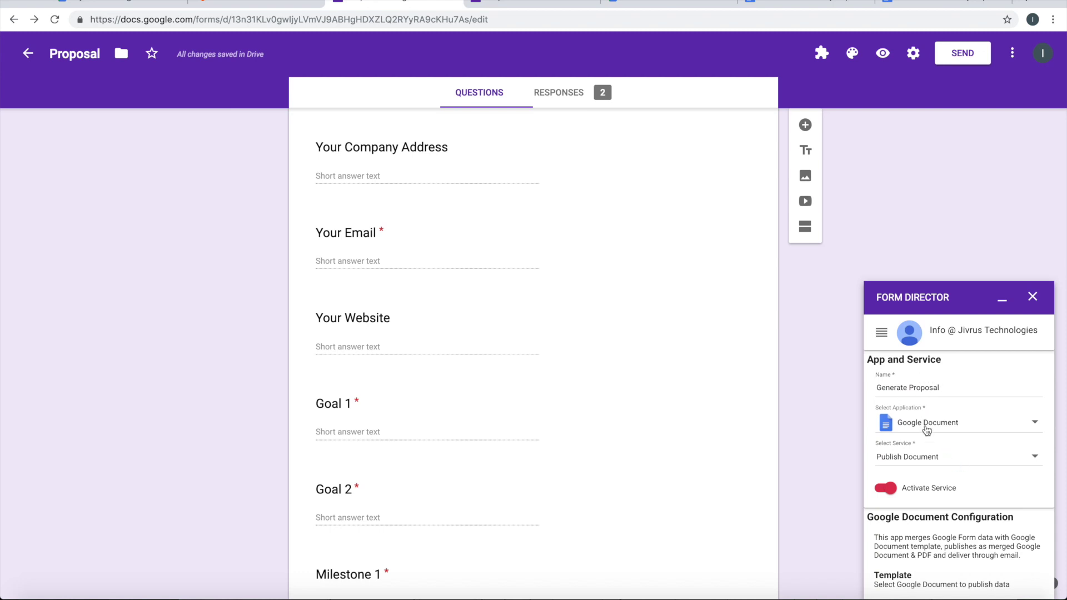
{"action": "left_click", "coordinate": [926, 430]}
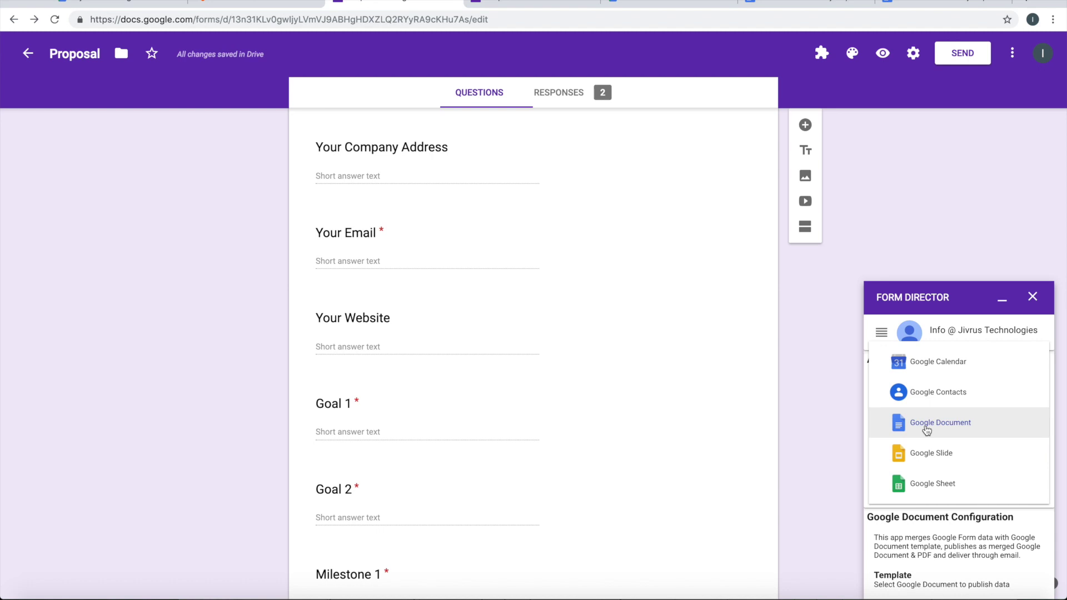
{"action": "left_click", "coordinate": [927, 430]}
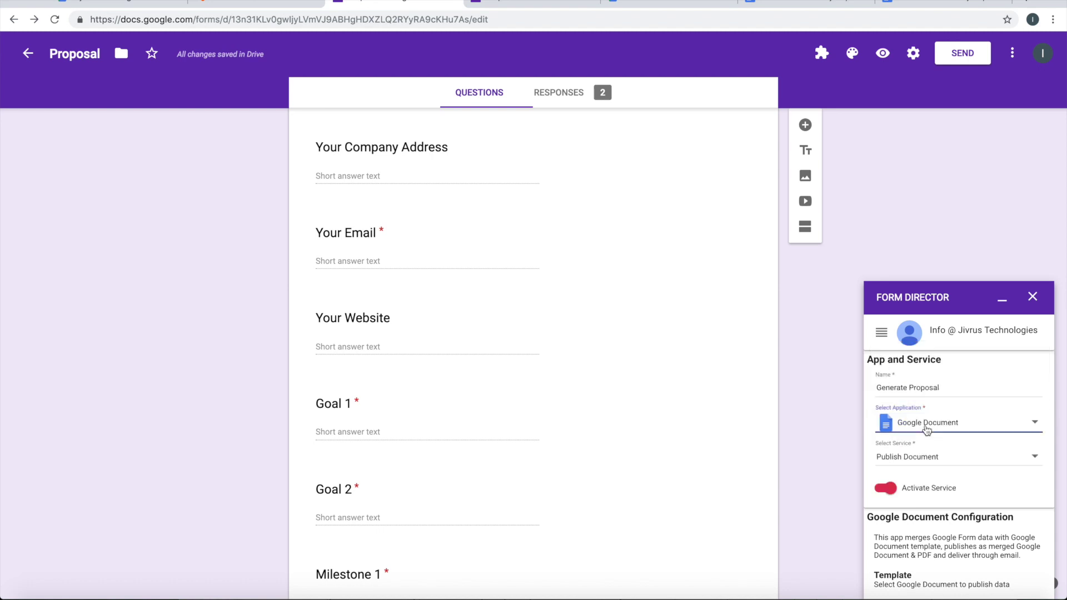
{"action": "scroll", "coordinate": [952, 463], "scroll_direction": "down", "scroll_amount": 1}
{"action": "scroll", "coordinate": [952, 463], "scroll_direction": "down", "scroll_amount": 1}
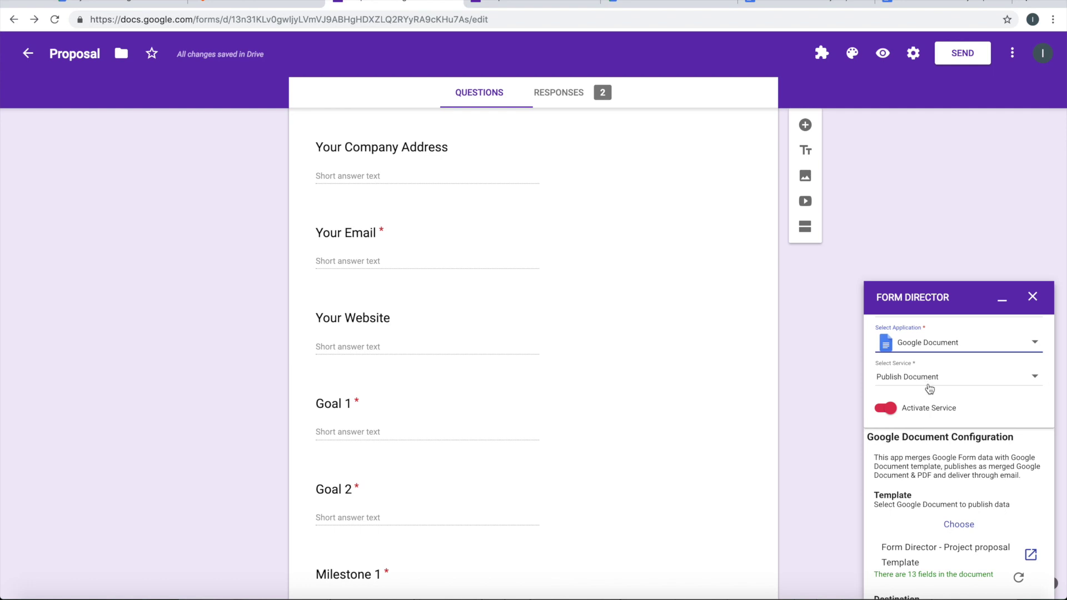
{"action": "scroll", "coordinate": [980, 431], "scroll_direction": "down", "scroll_amount": 1}
{"action": "scroll", "coordinate": [979, 432], "scroll_direction": "down", "scroll_amount": 1}
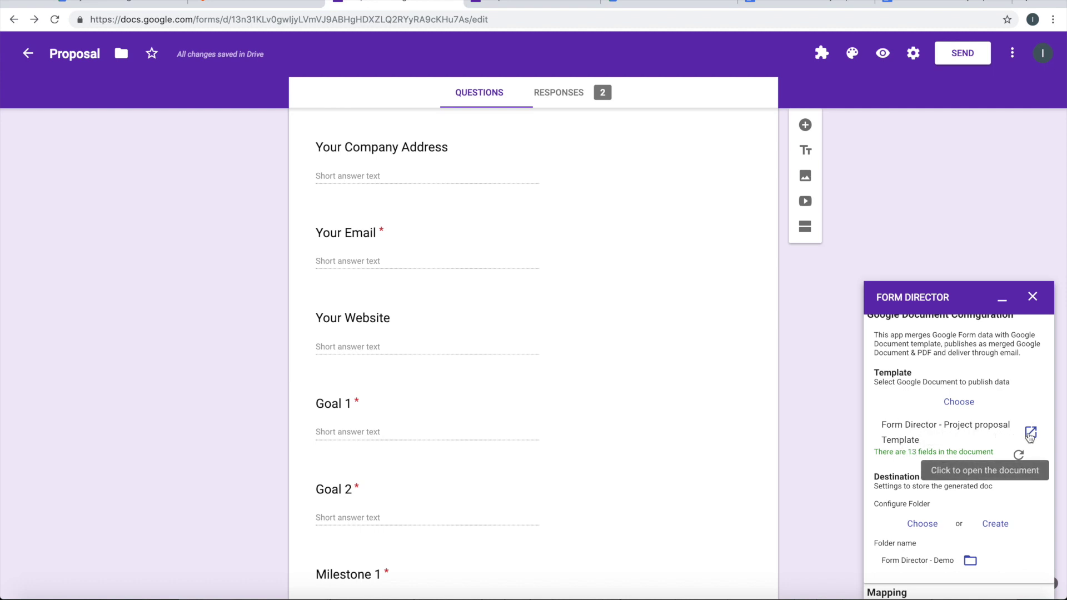
{"action": "left_click", "coordinate": [1030, 433]}
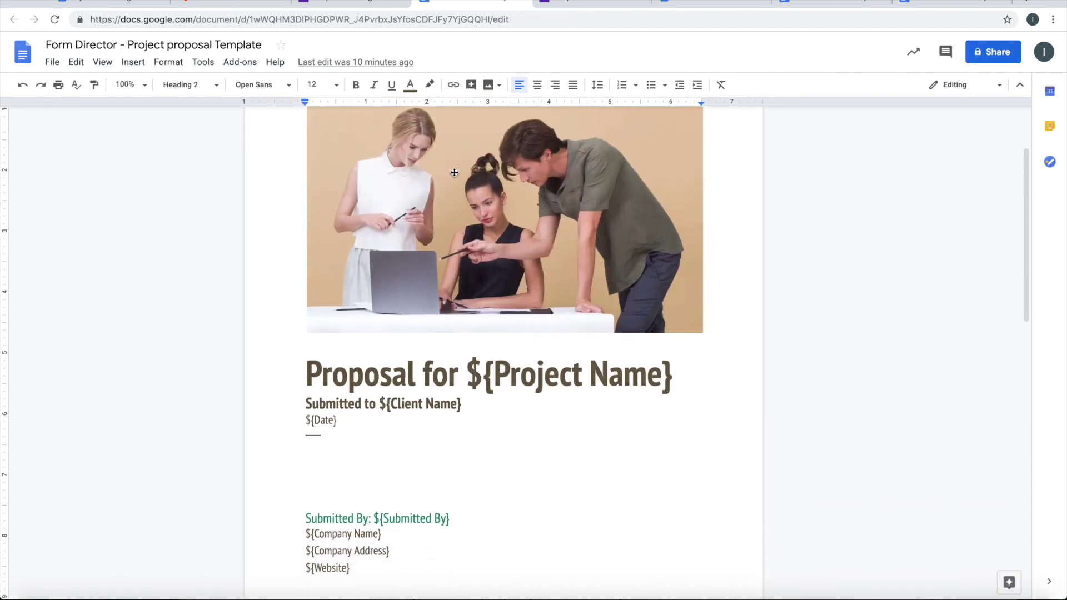
{"action": "left_click", "coordinate": [336, 2]}
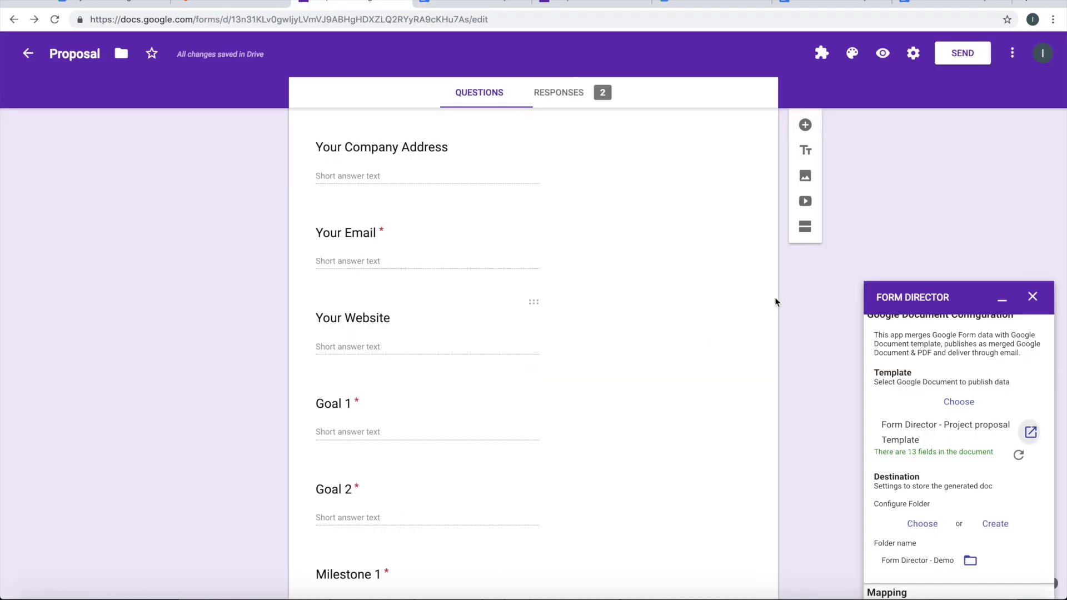
{"action": "scroll", "coordinate": [948, 498], "scroll_direction": "down", "scroll_amount": 2}
{"action": "scroll", "coordinate": [949, 498], "scroll_direction": "down", "scroll_amount": 2}
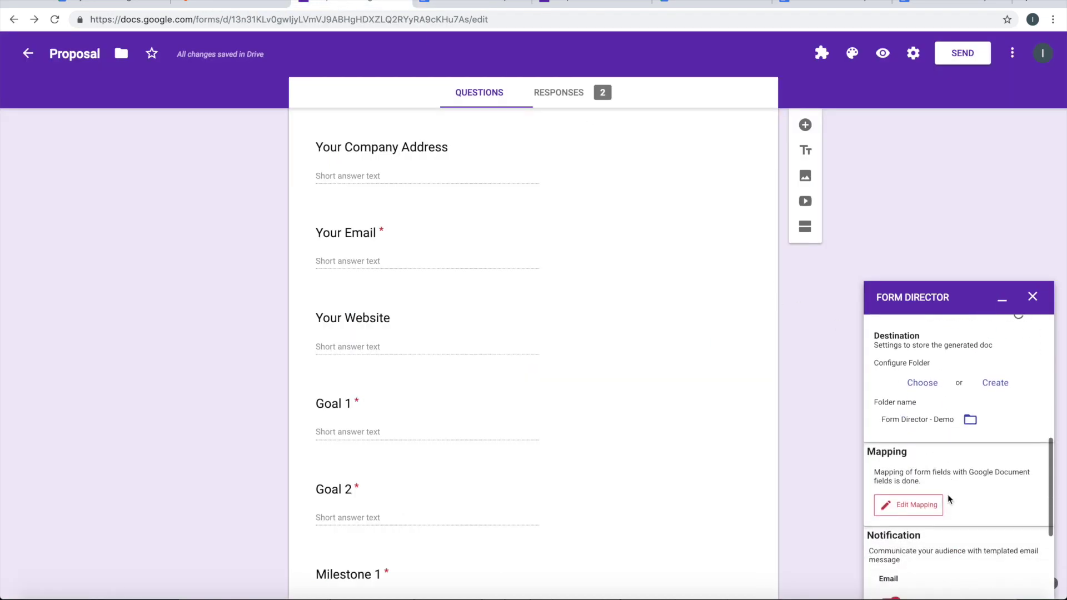
{"action": "scroll", "coordinate": [948, 498], "scroll_direction": "down", "scroll_amount": 2}
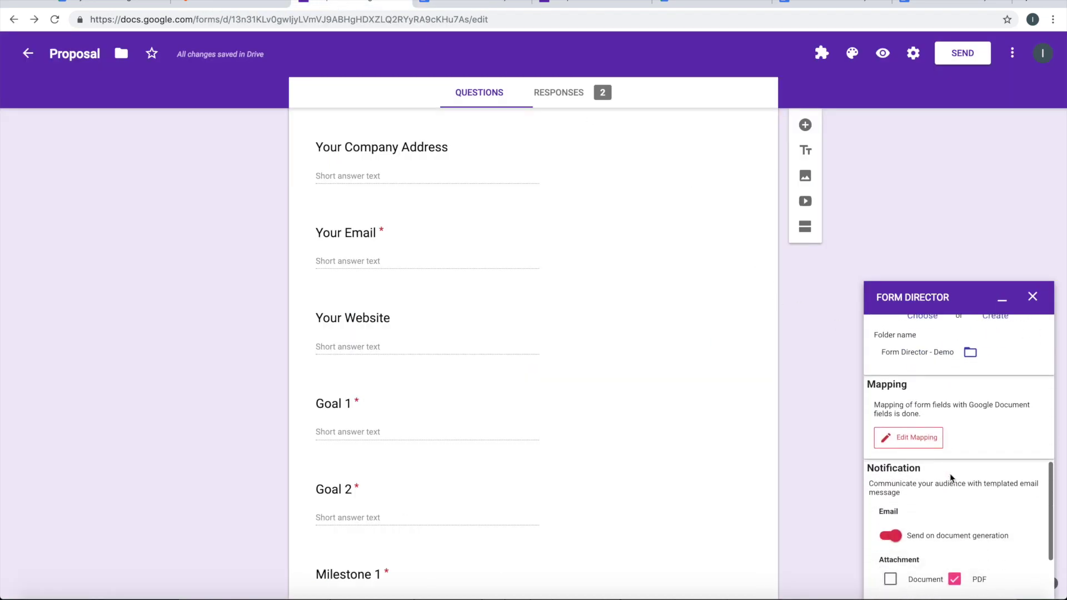
Review the Edit Mapping dialog to confirm all 13 fields are mapped, then save and close
{"action": "left_click", "coordinate": [914, 441]}
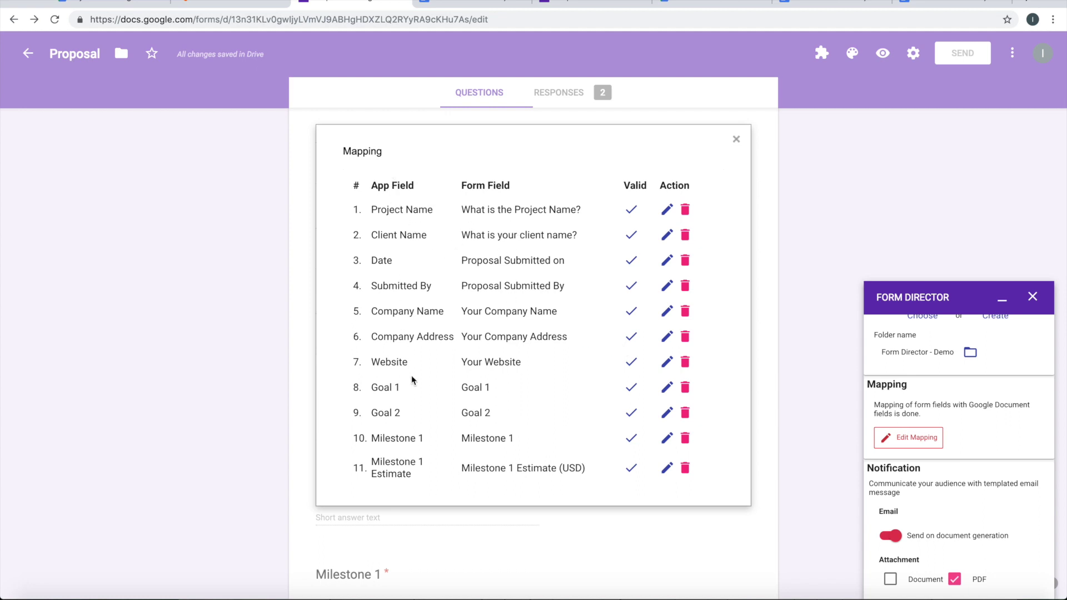
{"action": "scroll", "coordinate": [501, 435], "scroll_direction": "down", "scroll_amount": 2}
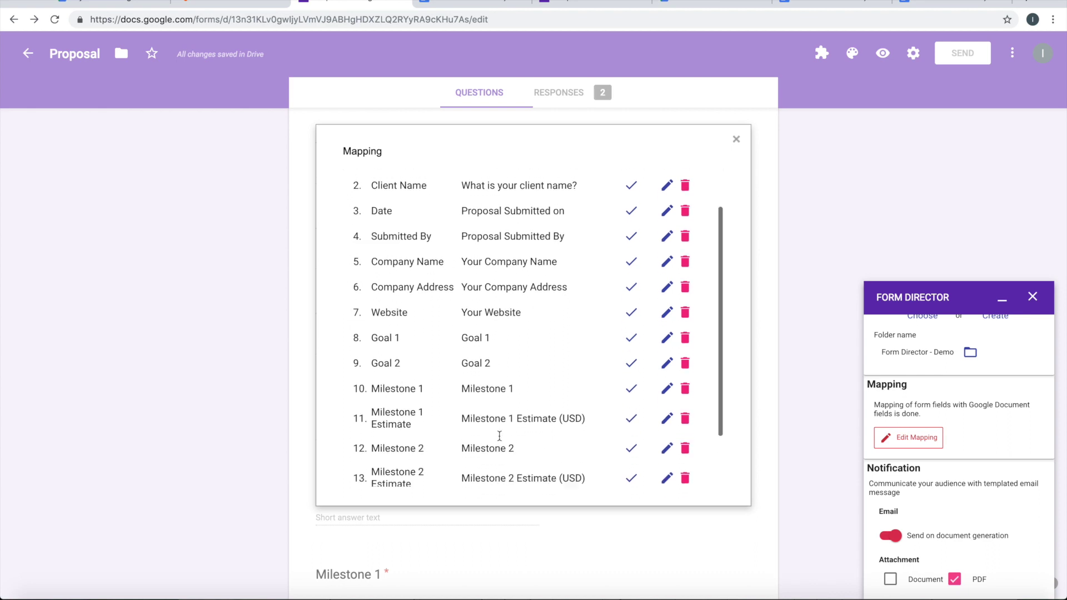
{"action": "scroll", "coordinate": [500, 438], "scroll_direction": "down", "scroll_amount": 2}
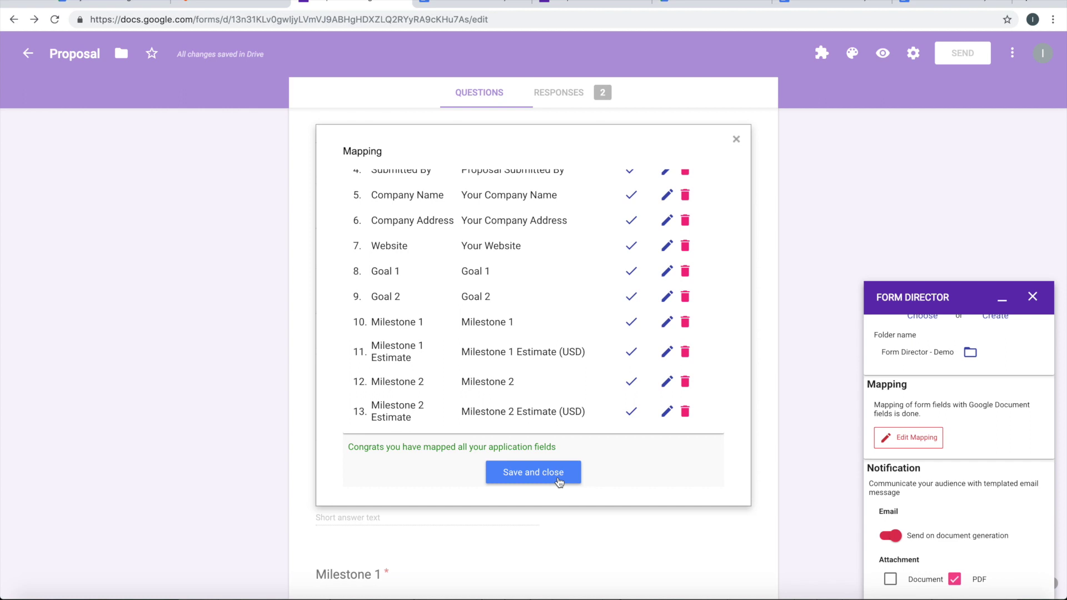
{"action": "left_click", "coordinate": [558, 483]}
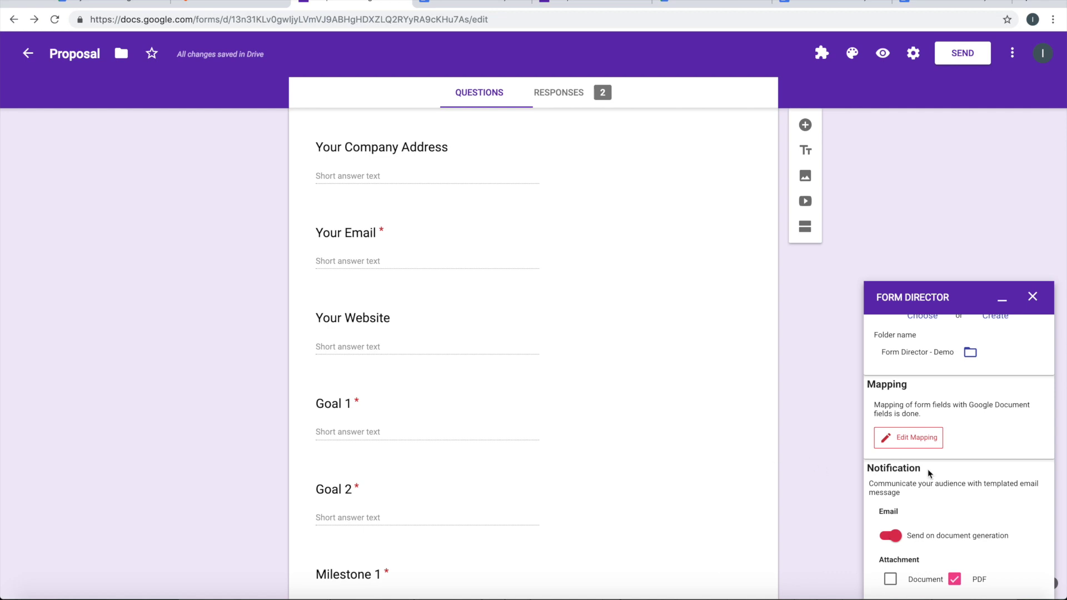
{"action": "scroll", "coordinate": [935, 478], "scroll_direction": "down", "scroll_amount": 2}
{"action": "scroll", "coordinate": [935, 478], "scroll_direction": "down", "scroll_amount": 2}
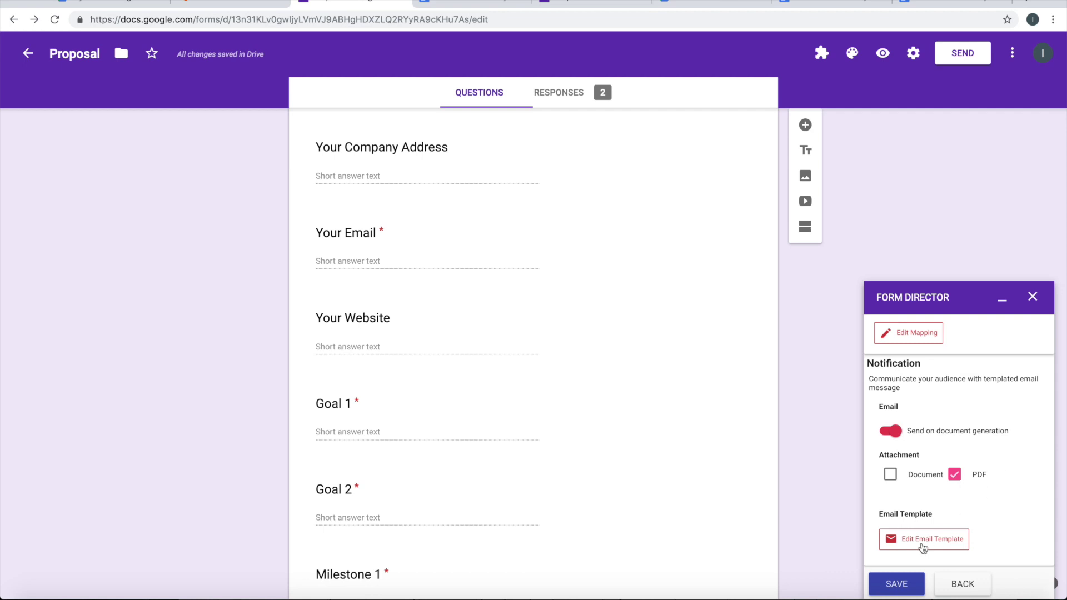
{"action": "left_click", "coordinate": [922, 548]}
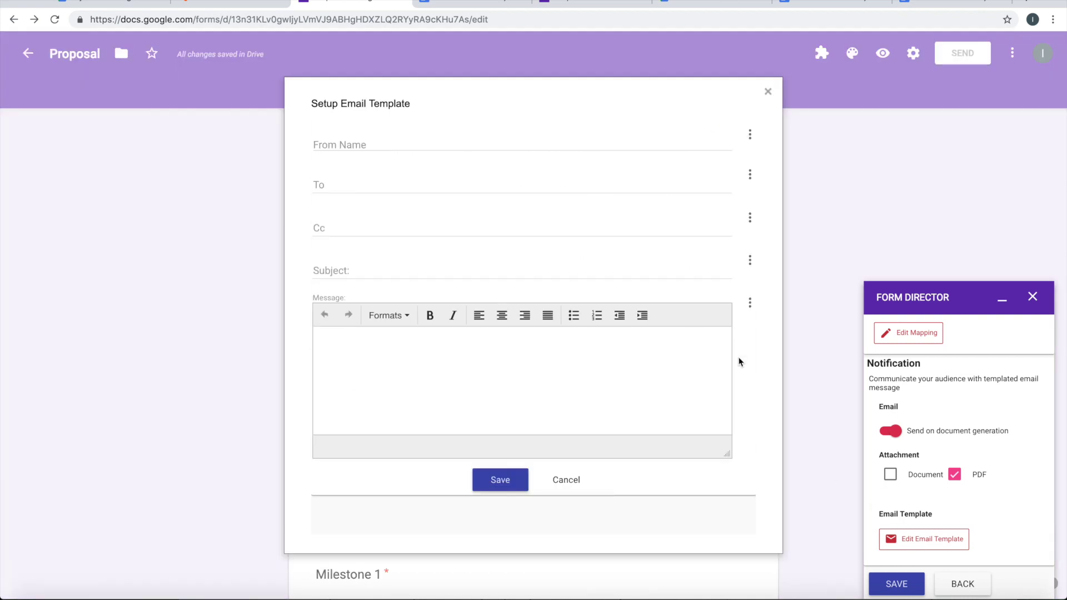
{"action": "scroll", "coordinate": [563, 372], "scroll_direction": "down", "scroll_amount": 2}
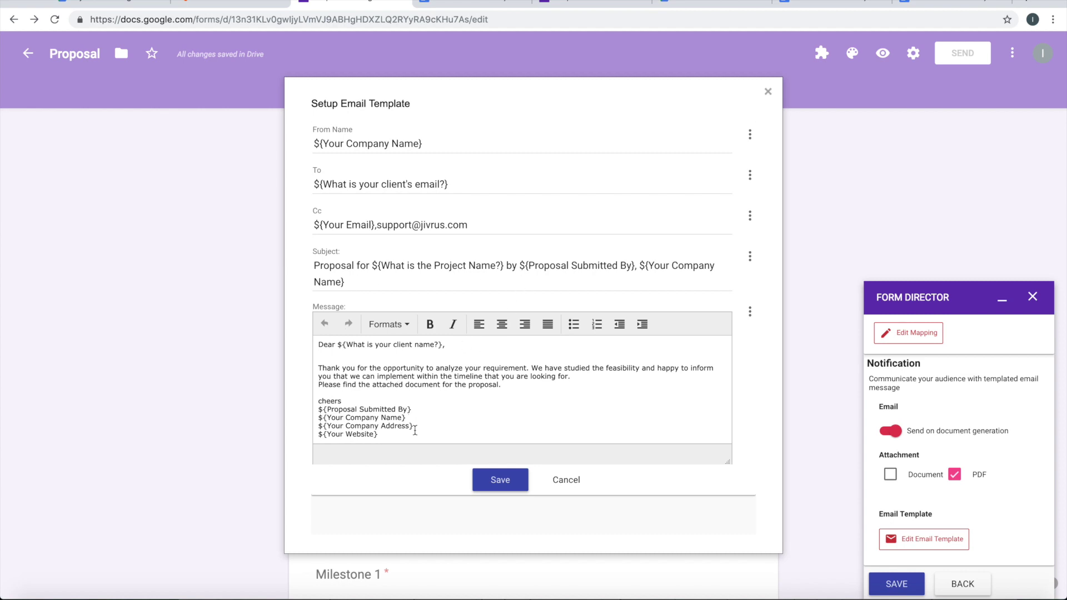
{"action": "scroll", "coordinate": [416, 435], "scroll_direction": "down", "scroll_amount": 1}
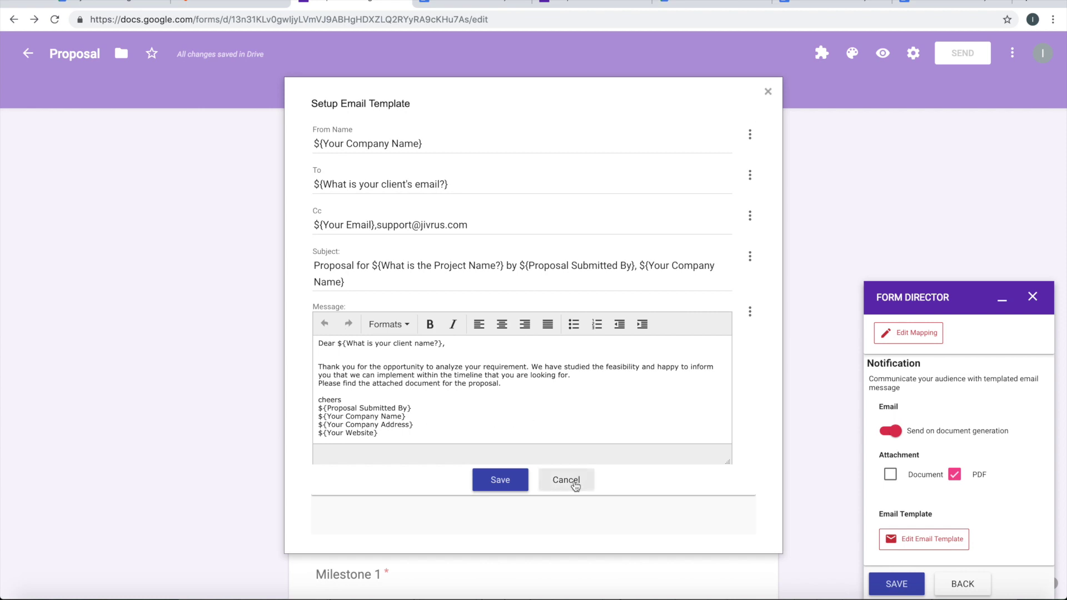
{"action": "left_click", "coordinate": [566, 482]}
{"action": "scroll", "coordinate": [982, 522], "scroll_direction": "down", "scroll_amount": 2}
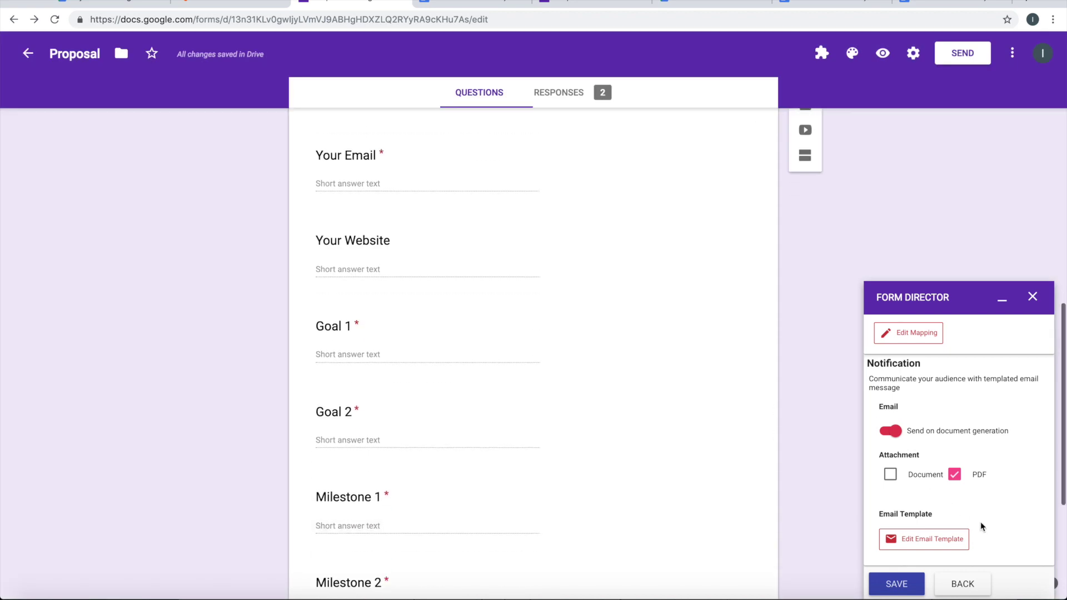
{"action": "scroll", "coordinate": [996, 466], "scroll_direction": "up", "scroll_amount": 3}
{"action": "scroll", "coordinate": [995, 463], "scroll_direction": "up", "scroll_amount": 2}
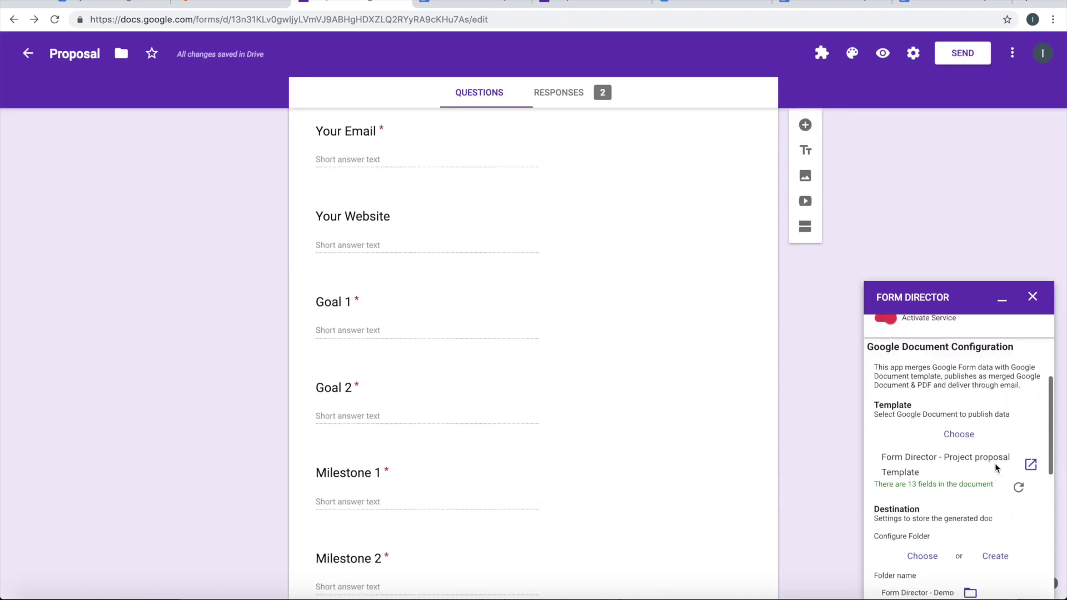
{"action": "scroll", "coordinate": [995, 462], "scroll_direction": "down", "scroll_amount": 5}
{"action": "scroll", "coordinate": [1000, 511], "scroll_direction": "down", "scroll_amount": 3}
Create Service 2 and browse its GSuite, storage and accounting applications without choosing one
{"action": "left_click", "coordinate": [971, 593]}
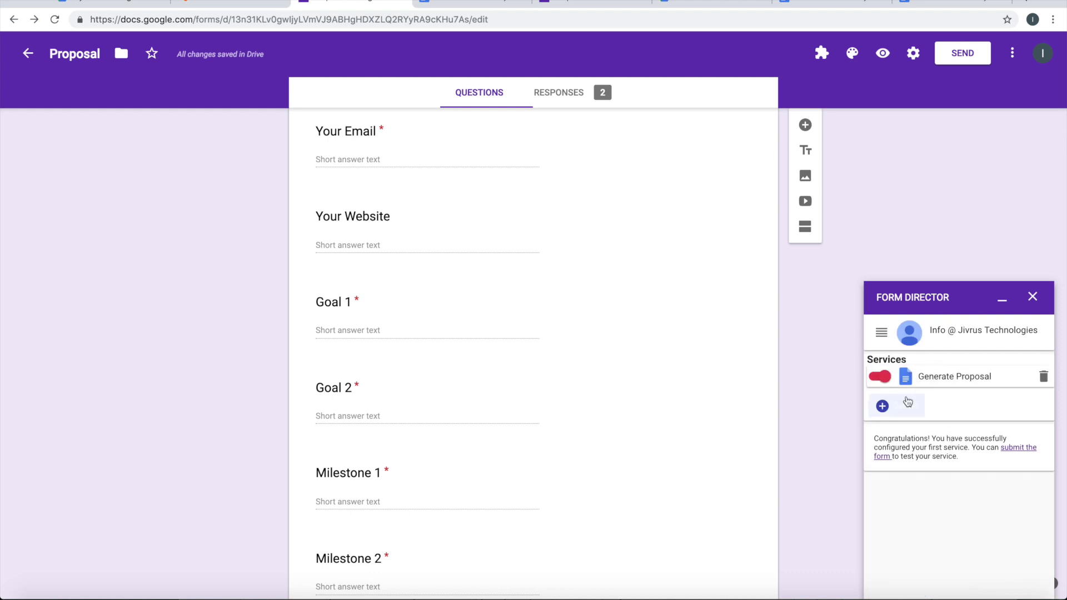
{"action": "left_click", "coordinate": [903, 408]}
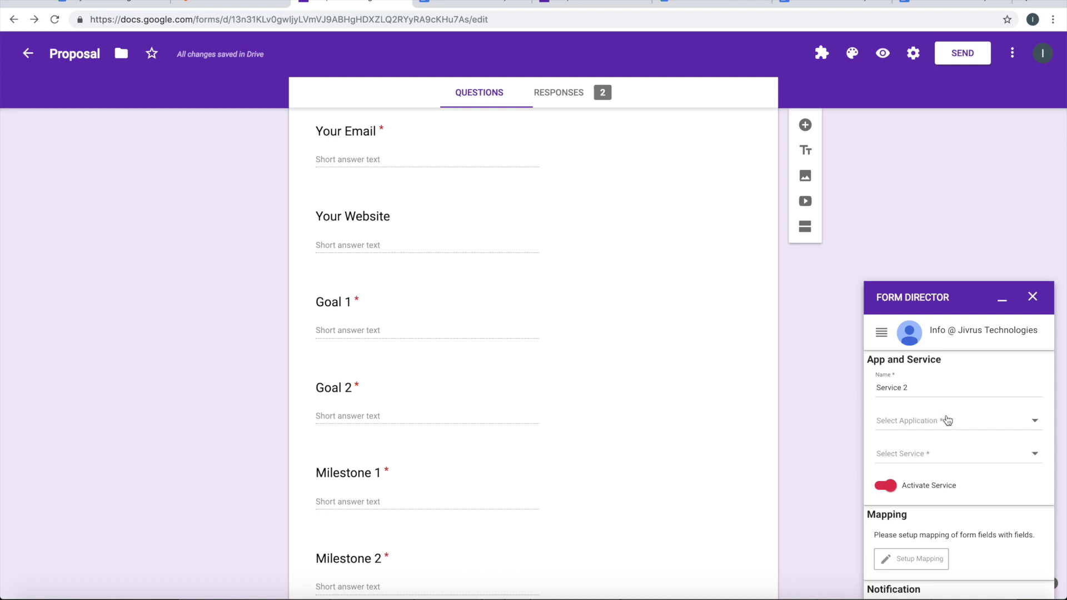
{"action": "left_click", "coordinate": [945, 423]}
{"action": "scroll", "coordinate": [953, 474], "scroll_direction": "down", "scroll_amount": 3}
{"action": "scroll", "coordinate": [952, 473], "scroll_direction": "down", "scroll_amount": 2}
{"action": "scroll", "coordinate": [952, 474], "scroll_direction": "down", "scroll_amount": 2}
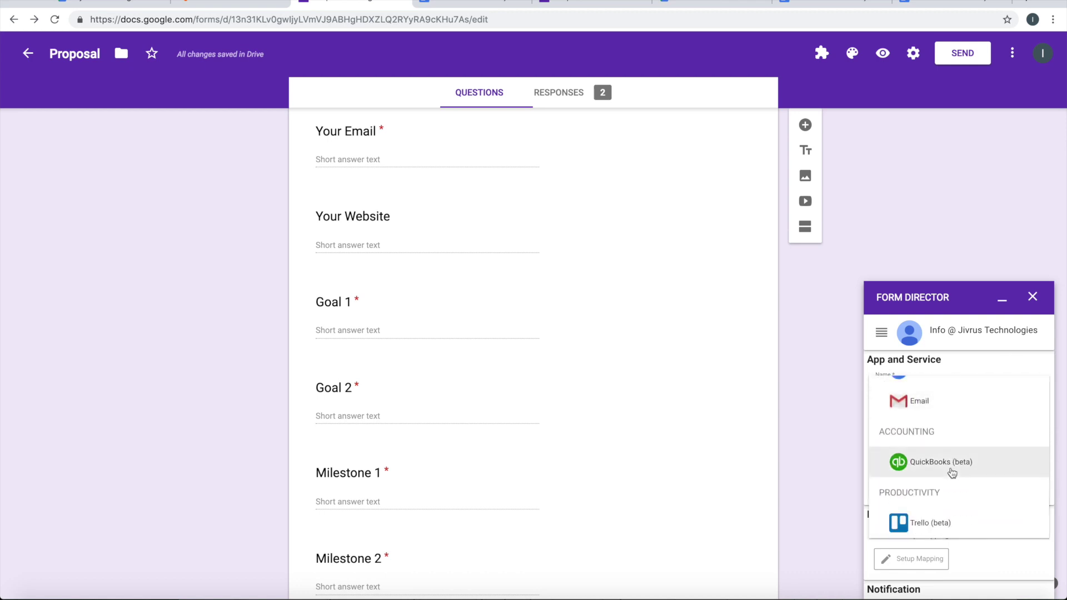
{"action": "scroll", "coordinate": [952, 473], "scroll_direction": "down", "scroll_amount": 1}
{"action": "scroll", "coordinate": [949, 426], "scroll_direction": "up", "scroll_amount": 5}
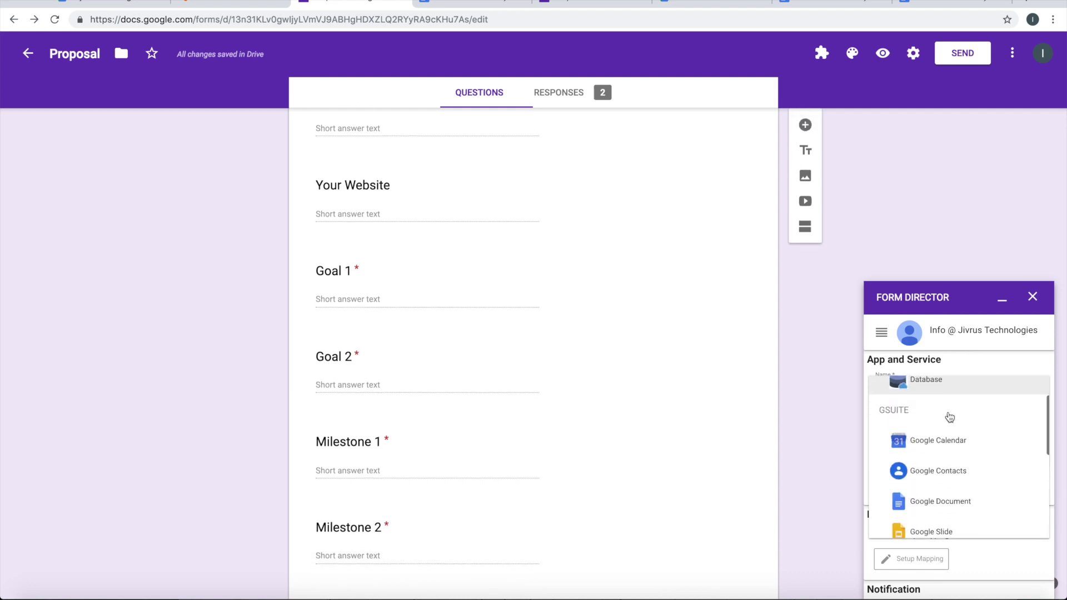
{"action": "scroll", "coordinate": [950, 420], "scroll_direction": "up", "scroll_amount": 1}
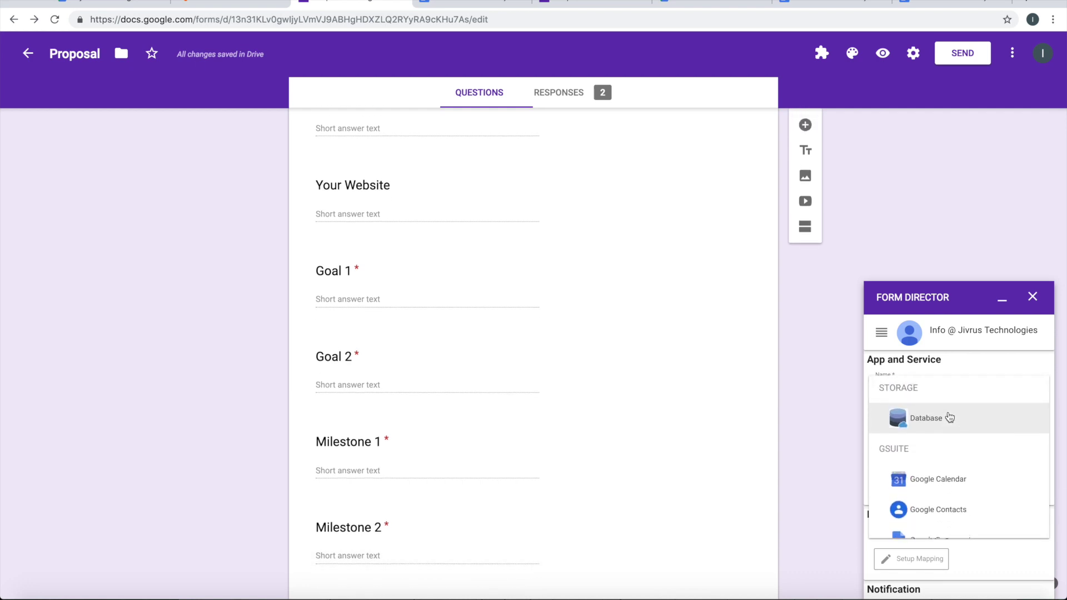
{"action": "scroll", "coordinate": [950, 417], "scroll_direction": "down", "scroll_amount": 5}
{"action": "scroll", "coordinate": [982, 502], "scroll_direction": "down", "scroll_amount": 1}
{"action": "left_click", "coordinate": [991, 555]}
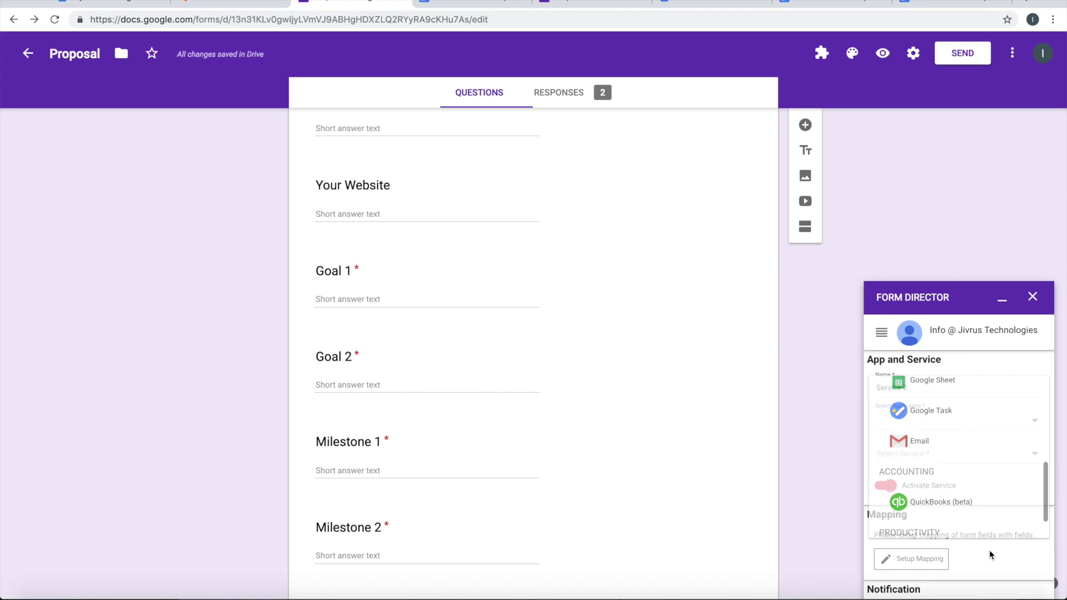